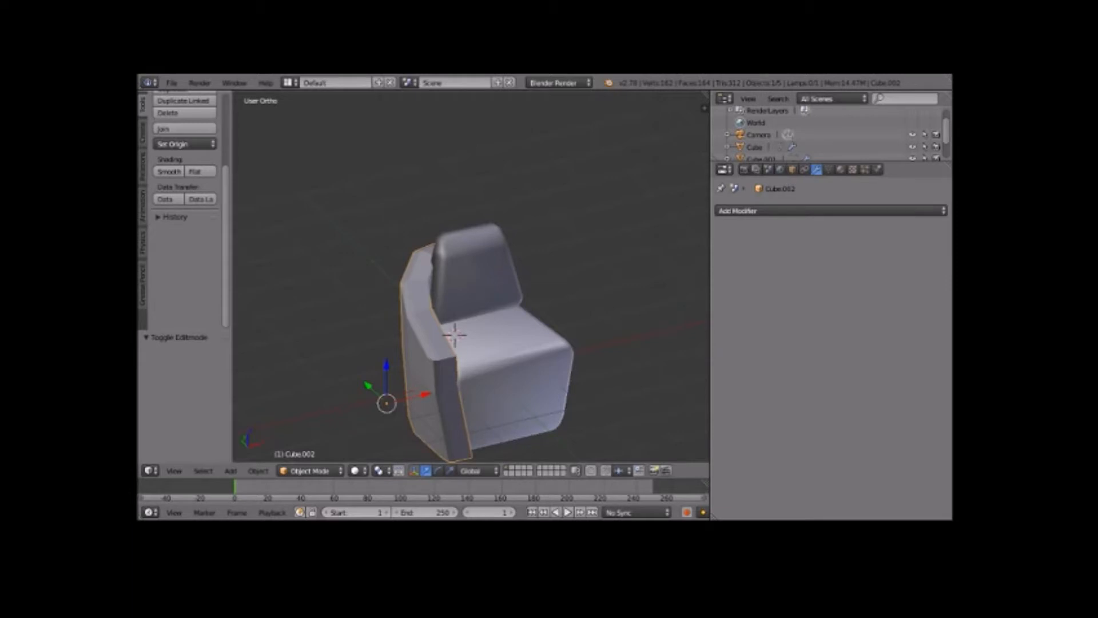
- Apply smooth shading to the curved armrest beside the seat
{"action": "left_click", "coordinate": [453, 422]}
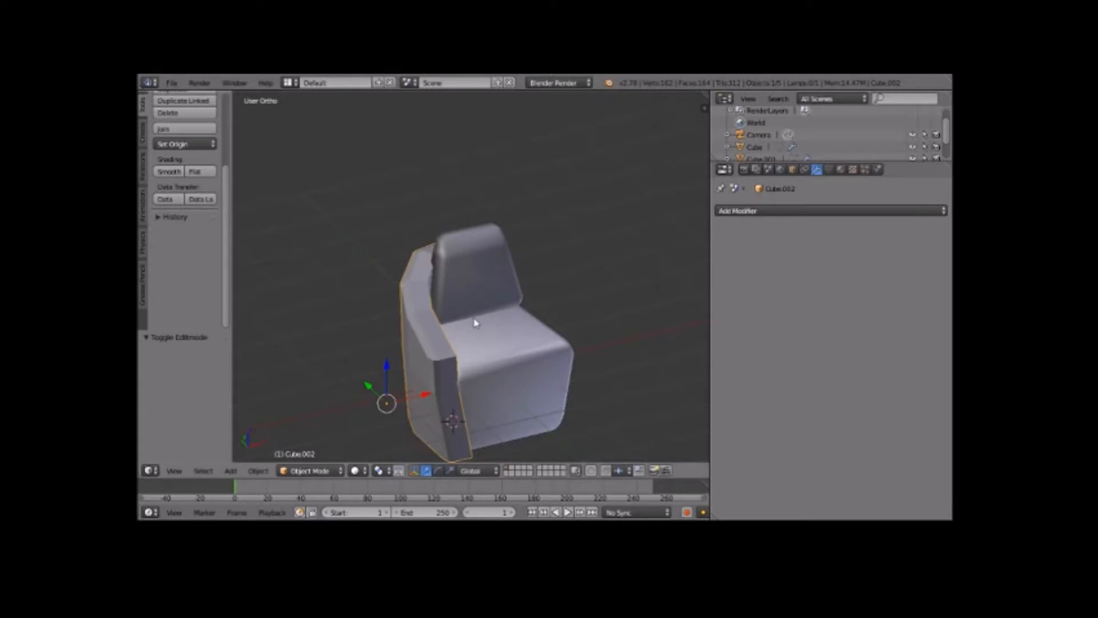
{"action": "middle_click_drag", "start_coordinate": [475, 323], "coordinate": [464, 365]}
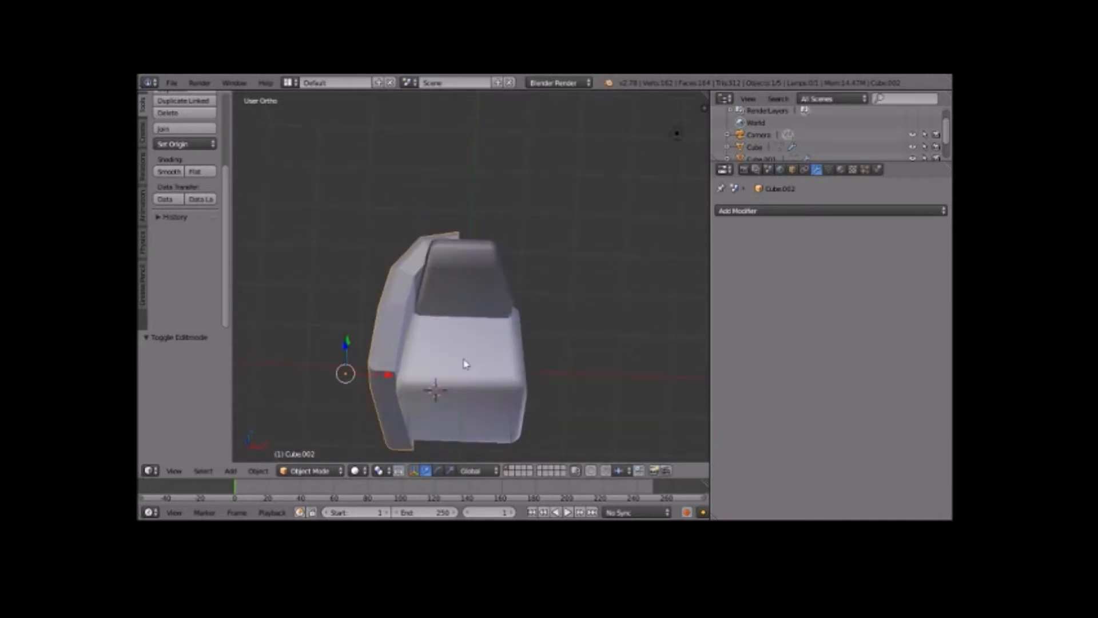
{"action": "middle_click_drag", "start_coordinate": [487, 279], "coordinate": [510, 380]}
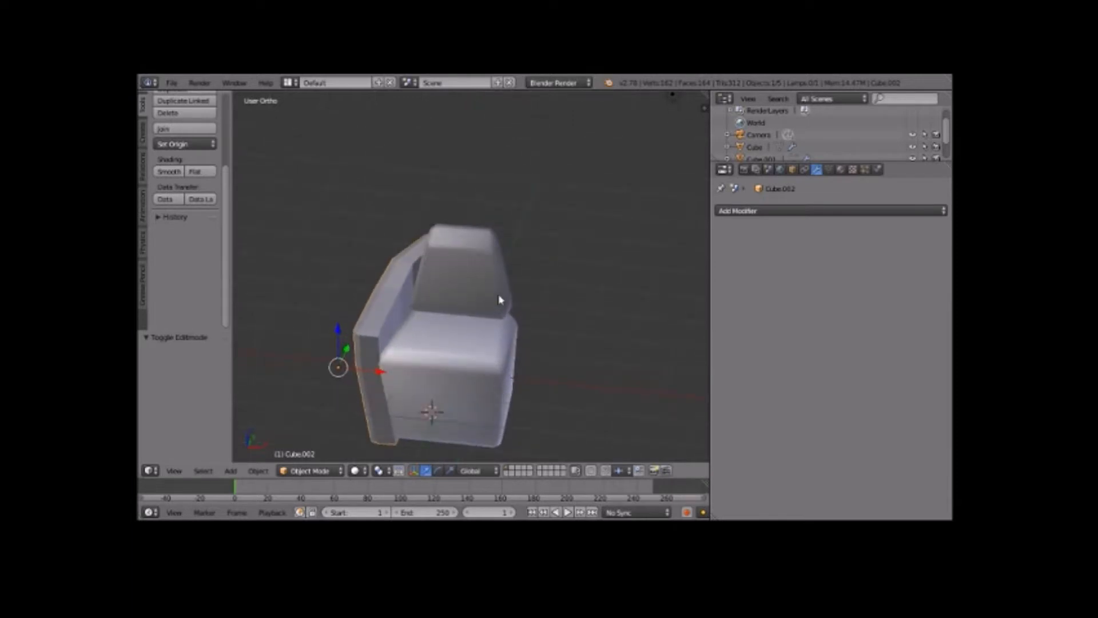
{"action": "scroll", "coordinate": [200, 172], "scroll_direction": "up", "scroll_amount": 5}
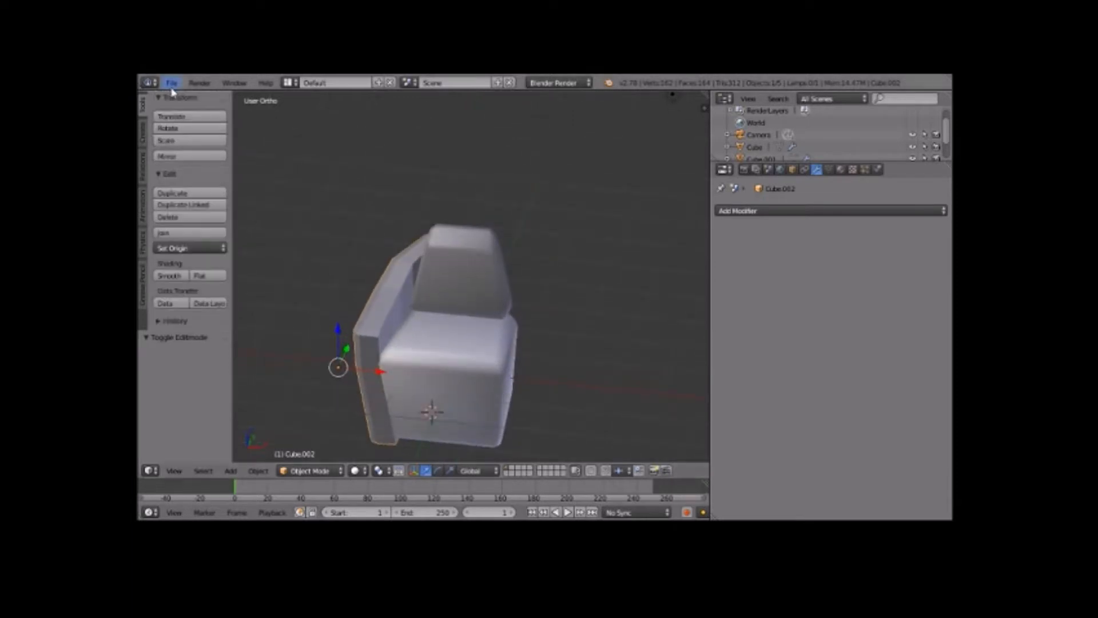
{"action": "left_click", "coordinate": [170, 276]}
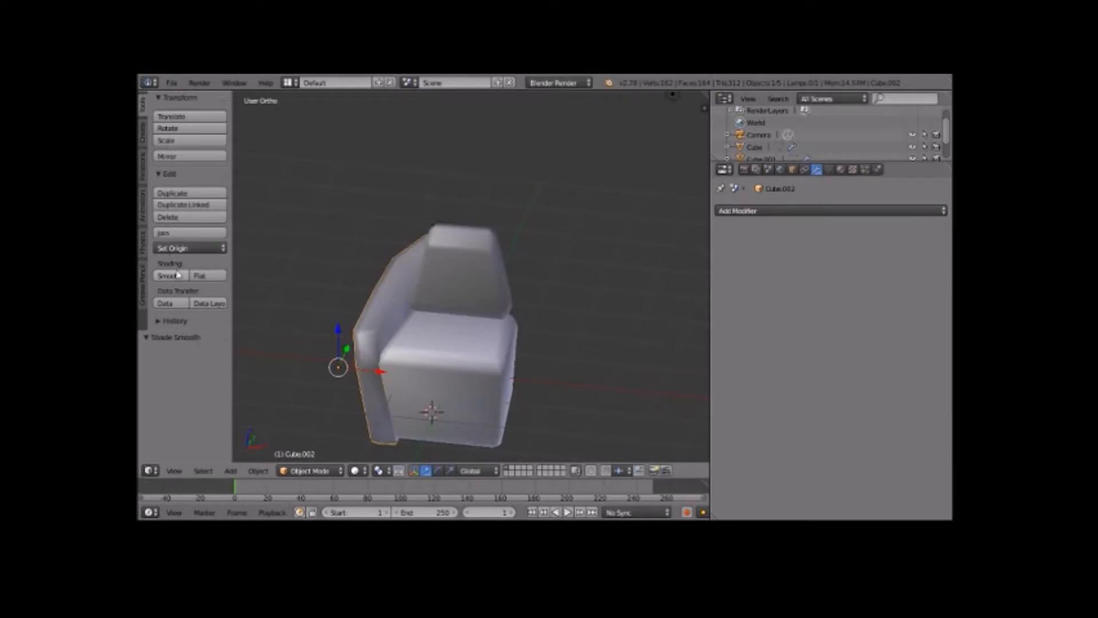
{"action": "middle_click_drag", "start_coordinate": [372, 304], "coordinate": [397, 284]}
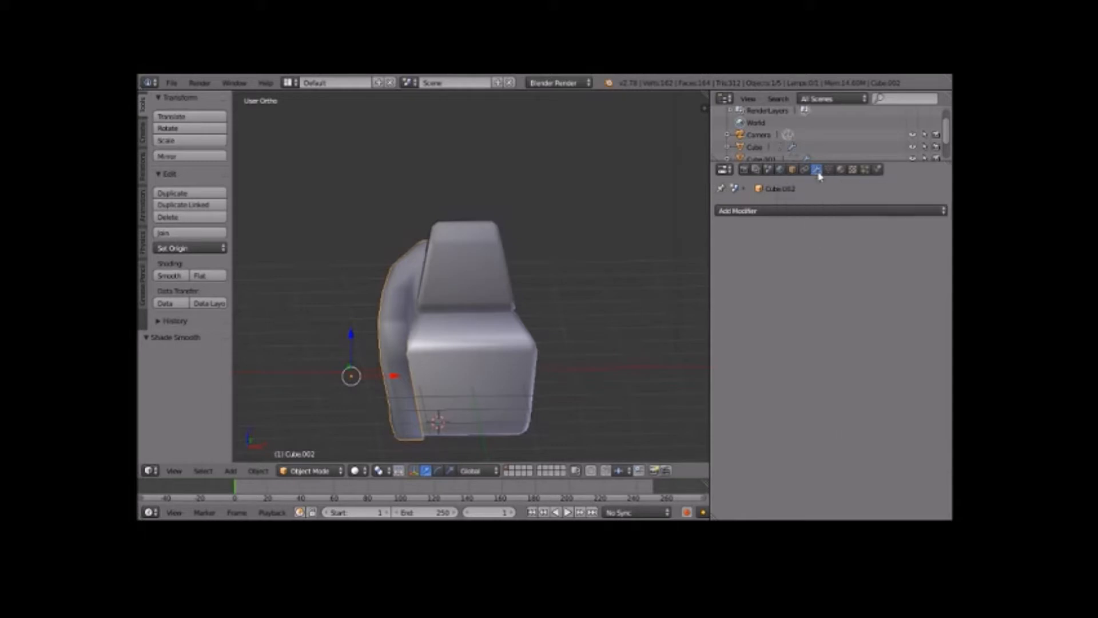
- Add a Bevel modifier to the curved armrest and set its width to 0.0490
{"action": "left_click", "coordinate": [815, 212]}
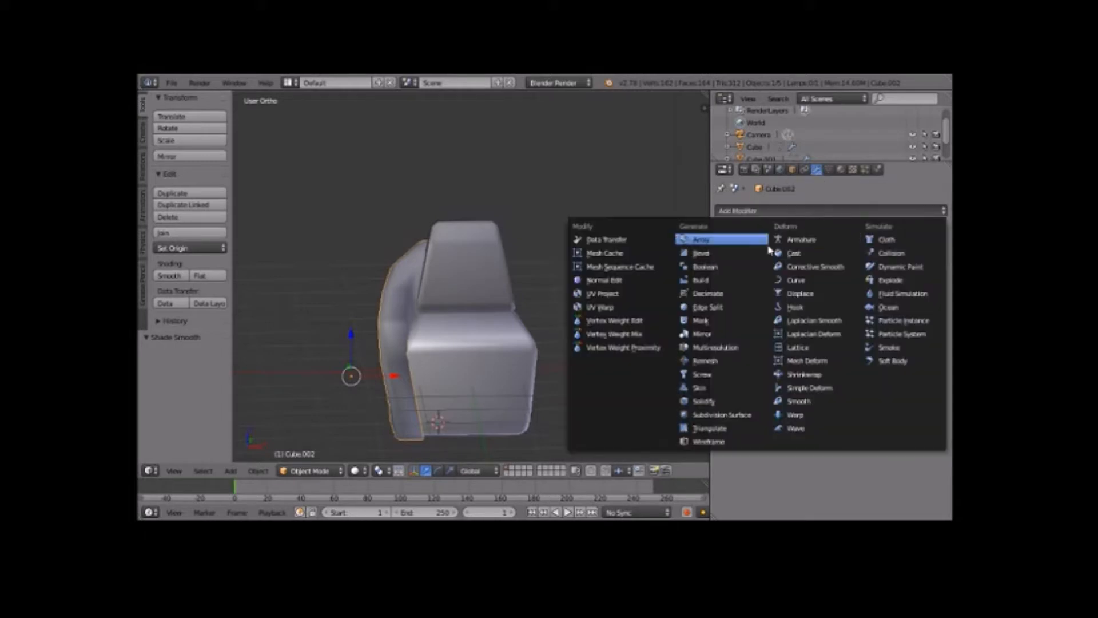
{"action": "left_click", "coordinate": [722, 253]}
{"action": "mouse_move", "coordinate": [473, 297]}
{"action": "middle_mouse_down"}
{"action": "mouse_move", "coordinate": [559, 274]}
{"action": "mouse_move", "coordinate": [587, 225]}
{"action": "mouse_move", "coordinate": [517, 299]}
{"action": "mouse_move", "coordinate": [479, 319]}
{"action": "mouse_move", "coordinate": [469, 307]}
{"action": "middle_mouse_up"}
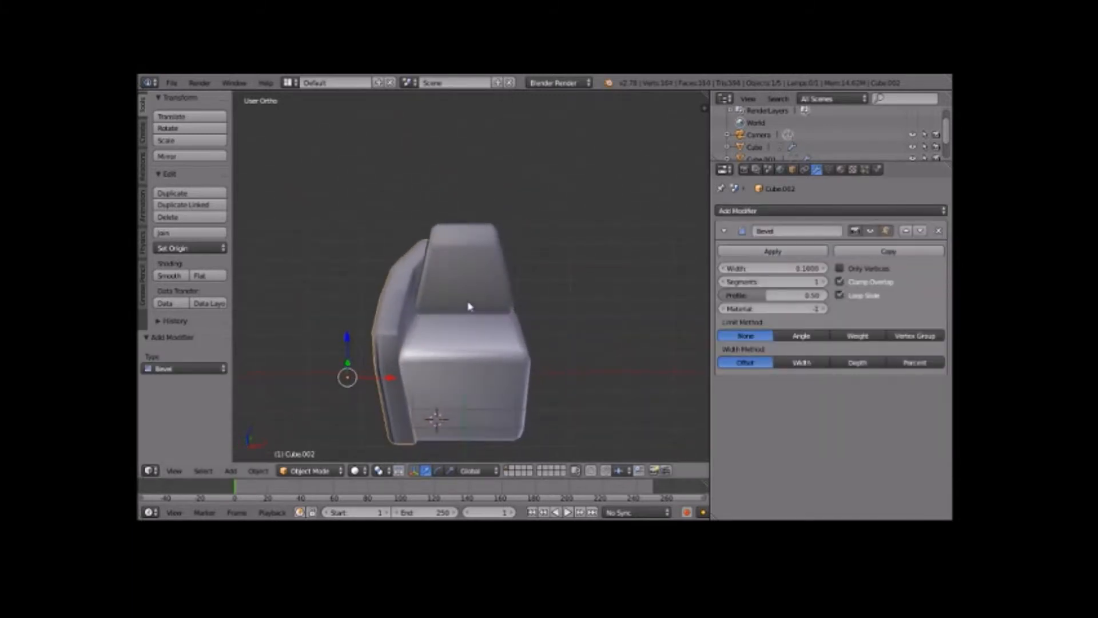
{"action": "left_click_drag", "start_coordinate": [720, 268], "coordinate": [715, 270]}
{"action": "middle_click_drag", "start_coordinate": [435, 320], "coordinate": [541, 284]}
{"action": "scroll", "coordinate": [470, 321], "scroll_direction": "up", "scroll_amount": 4}
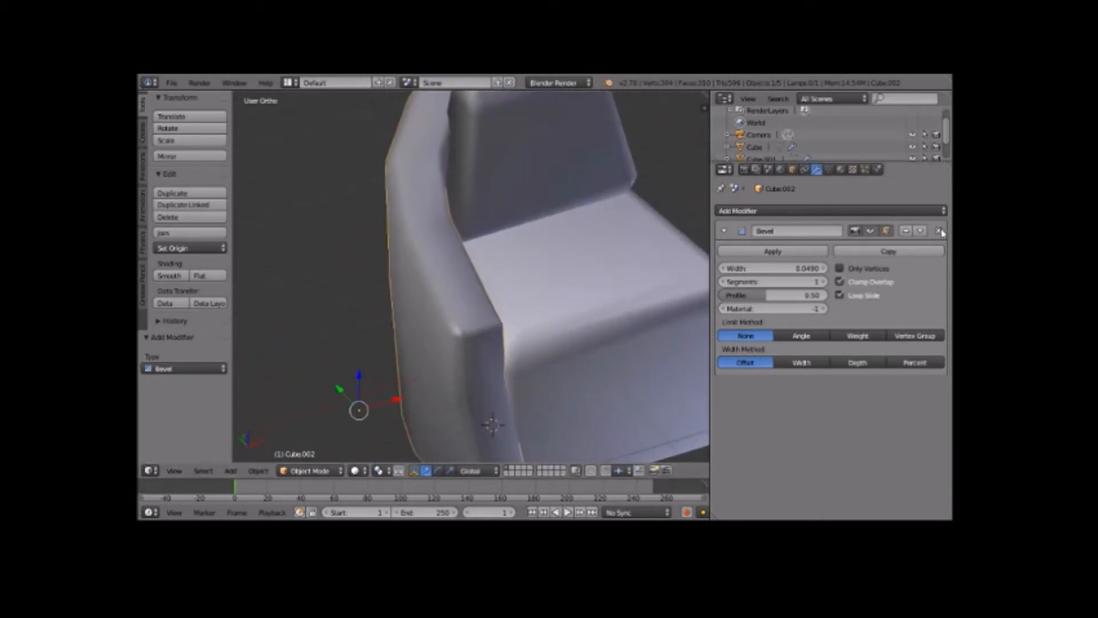
- Try to mirror the armrest across the X axis with a Mirror modifier
{"action": "left_click", "coordinate": [846, 212]}
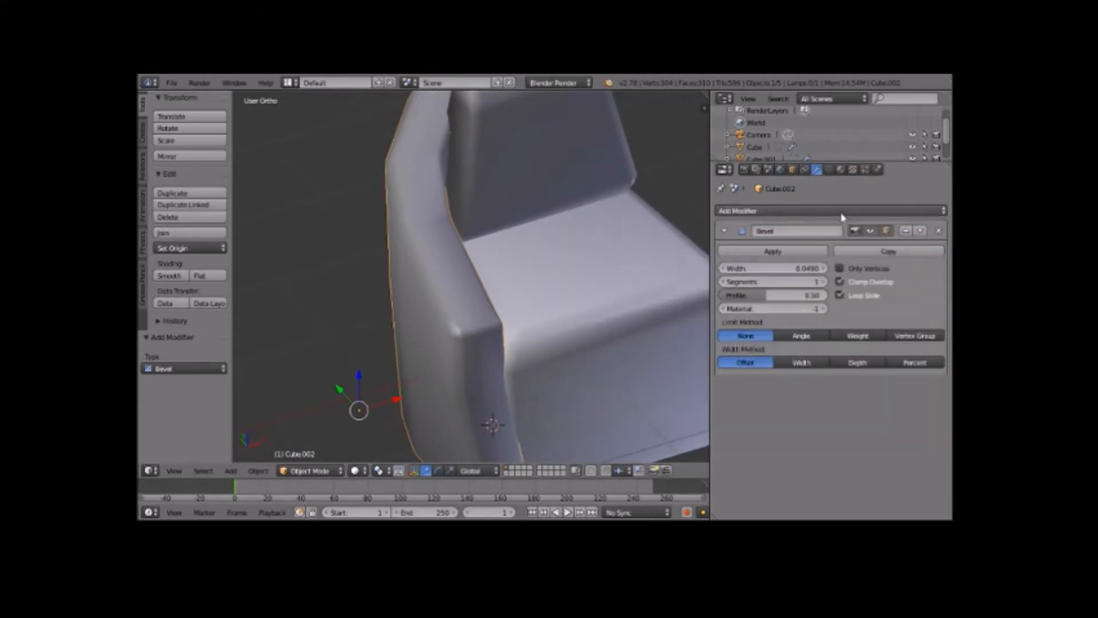
{"action": "key", "text": "KP_7"}
{"action": "scroll", "coordinate": [546, 302], "scroll_direction": "down", "scroll_amount": 12}
{"action": "scroll", "coordinate": [546, 302], "scroll_direction": "up", "scroll_amount": 10}
{"action": "key", "text": "z"}
{"action": "key", "text": "z"}
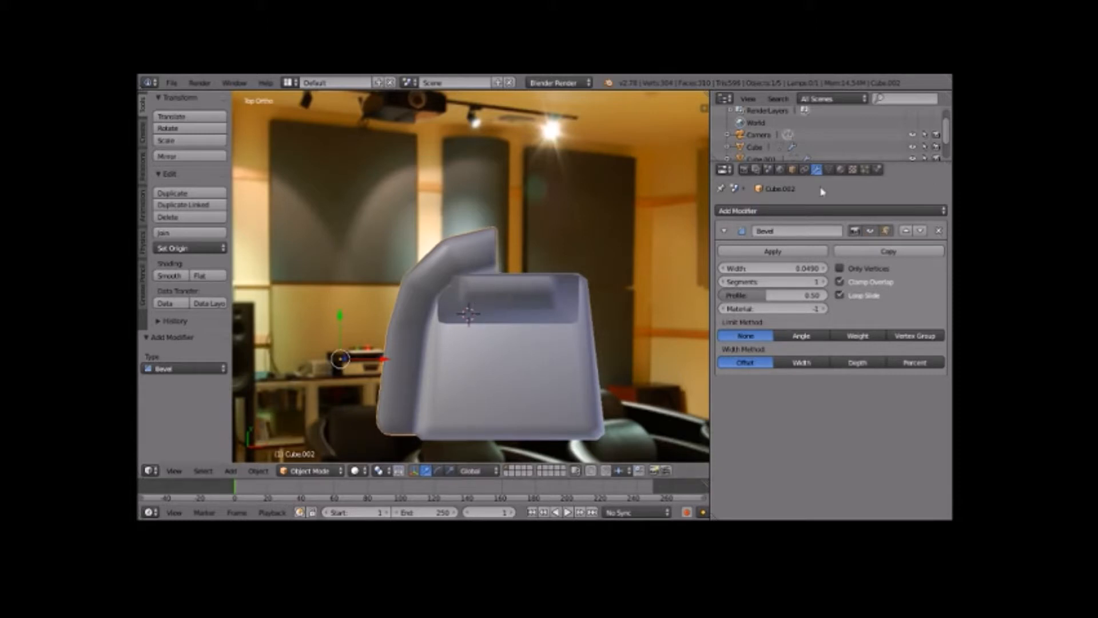
{"action": "left_click", "coordinate": [800, 212]}
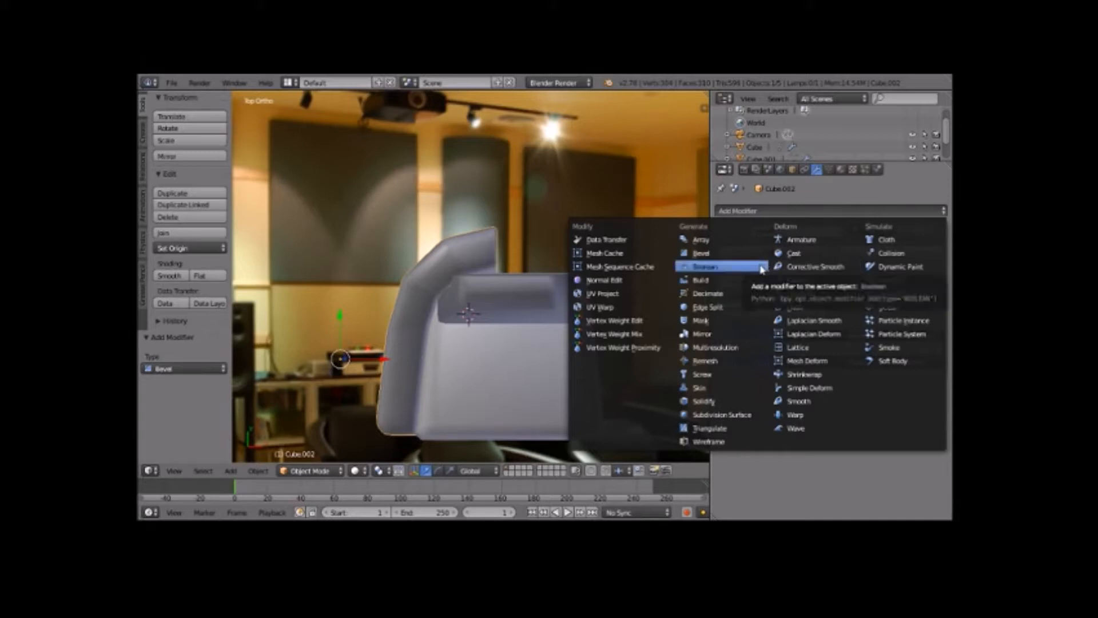
{"action": "left_click", "coordinate": [731, 336]}
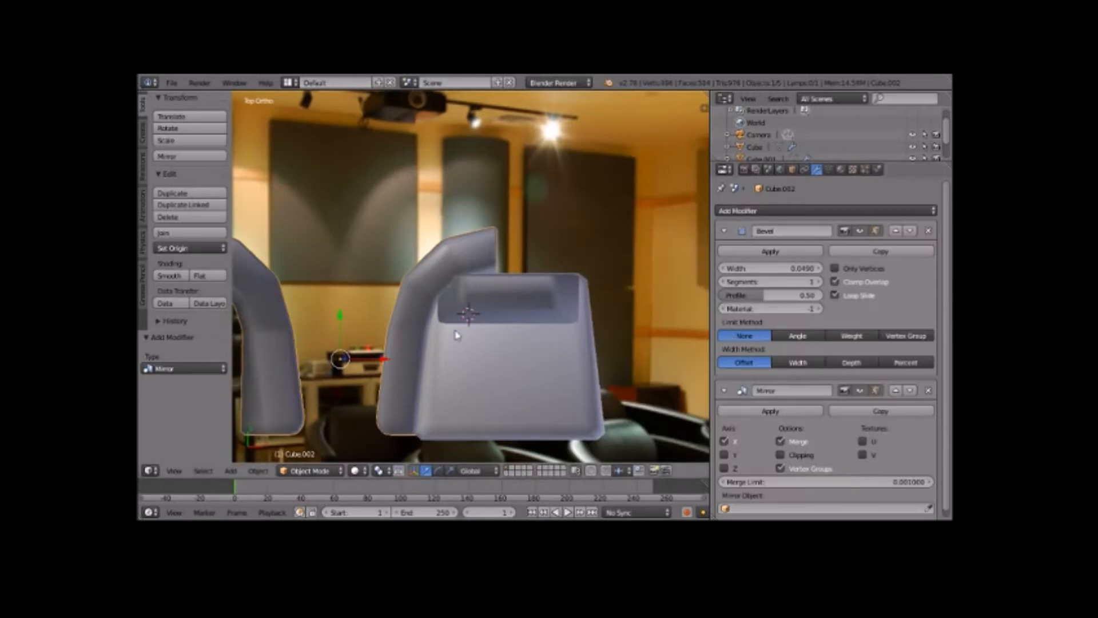
{"action": "scroll", "coordinate": [456, 335], "scroll_direction": "down", "scroll_amount": 9}
{"action": "scroll", "coordinate": [456, 335], "scroll_direction": "up", "scroll_amount": 6}
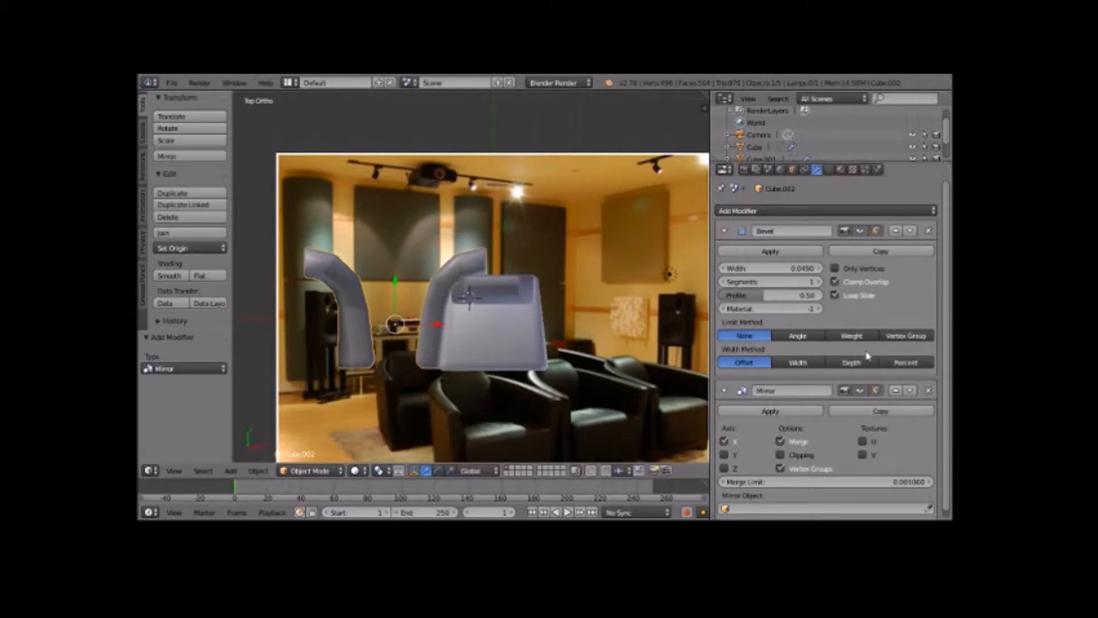
{"action": "left_click", "coordinate": [928, 391]}
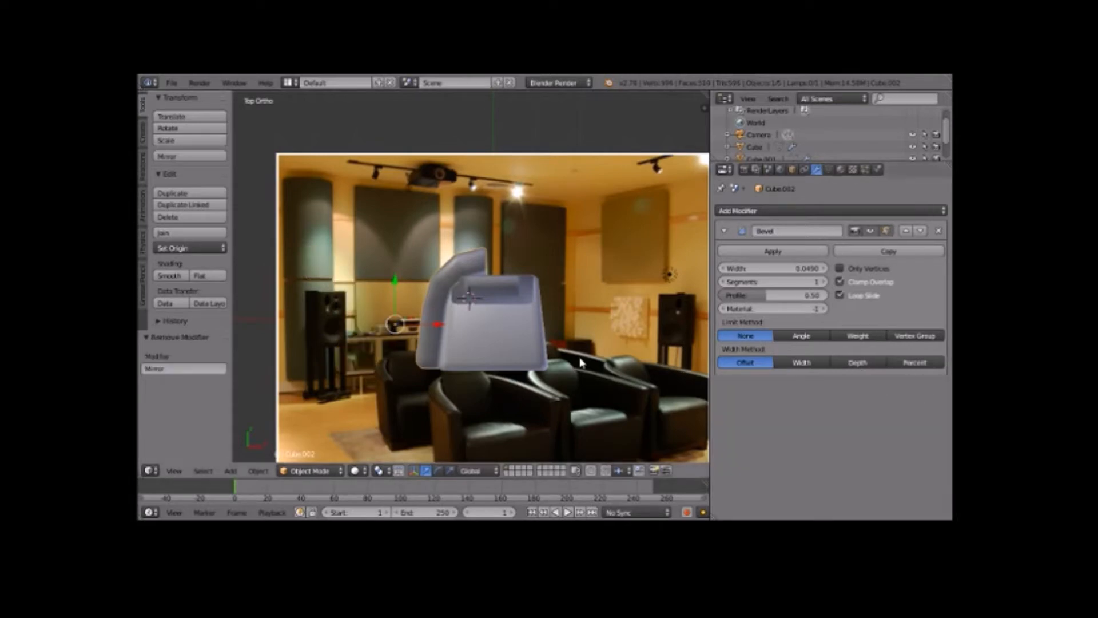
- Place the 3D cursor on the armrest's inner back end in top view and set the armrest's origin to it
{"action": "left_click", "coordinate": [486, 266]}
{"action": "scroll", "coordinate": [488, 268], "scroll_direction": "up", "scroll_amount": 10}
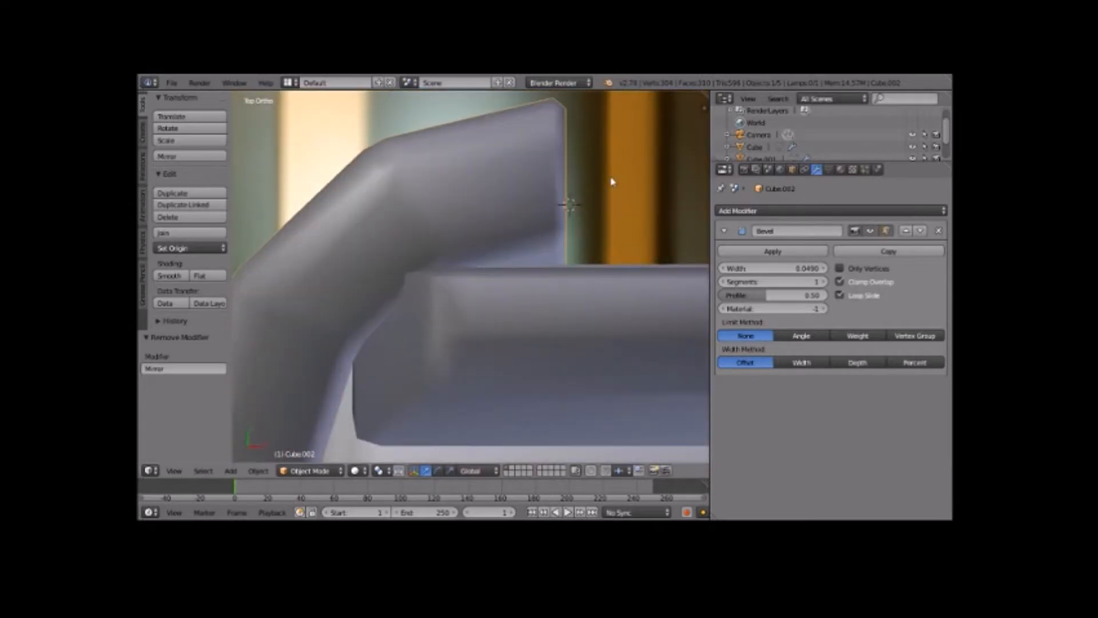
{"action": "left_click", "coordinate": [564, 192]}
{"action": "scroll", "coordinate": [407, 276], "scroll_direction": "down", "scroll_amount": 12}
{"action": "scroll", "coordinate": [407, 276], "scroll_direction": "up", "scroll_amount": 5}
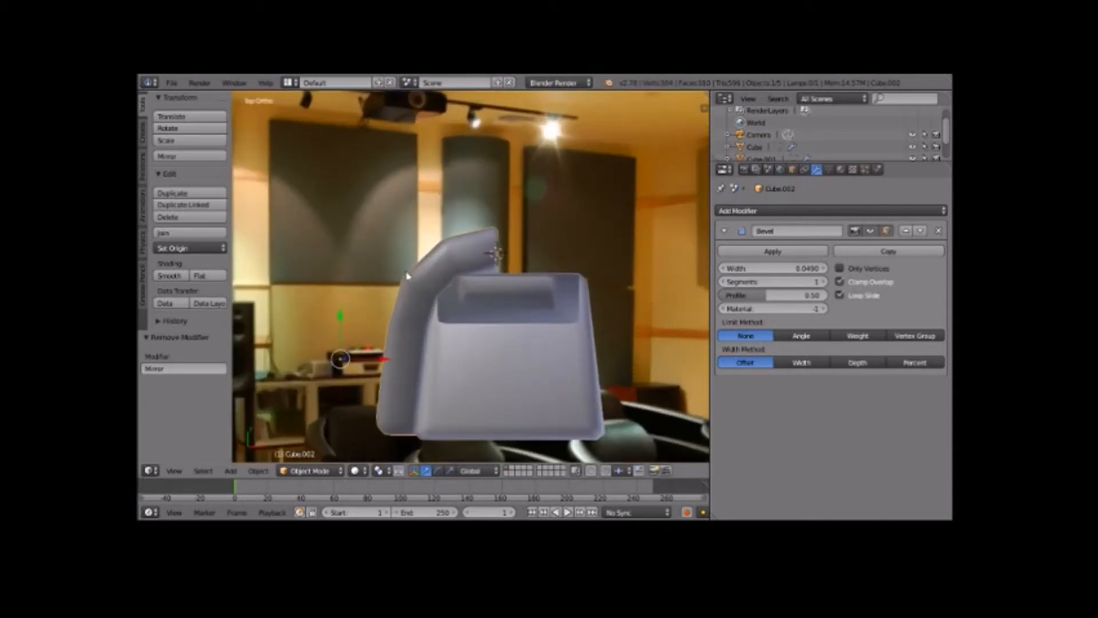
{"action": "left_click", "coordinate": [192, 248]}
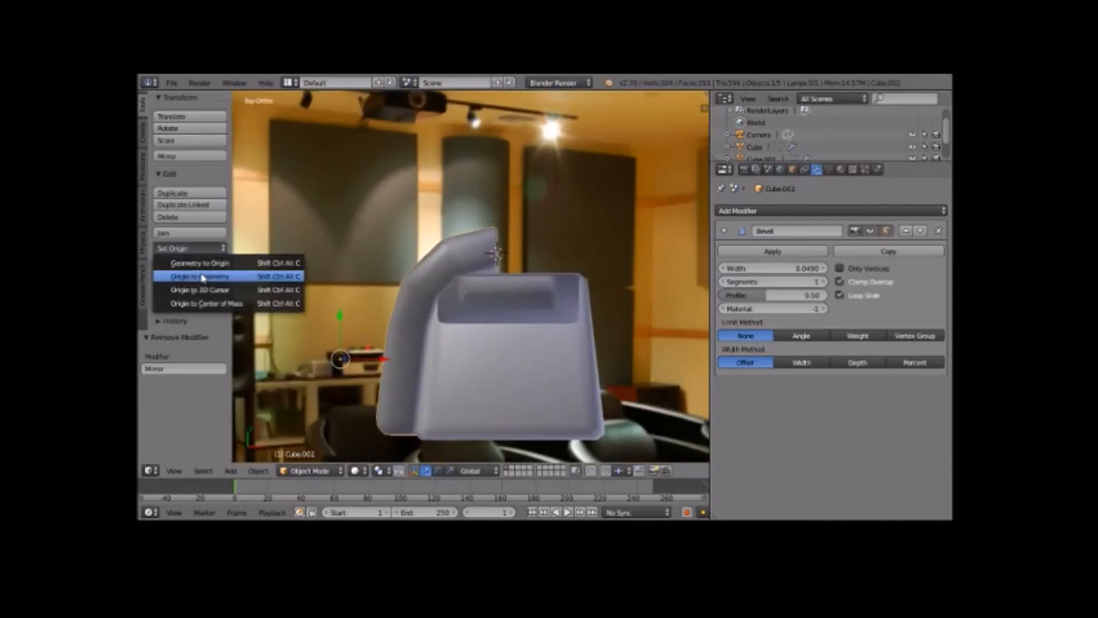
{"action": "left_click", "coordinate": [220, 293]}
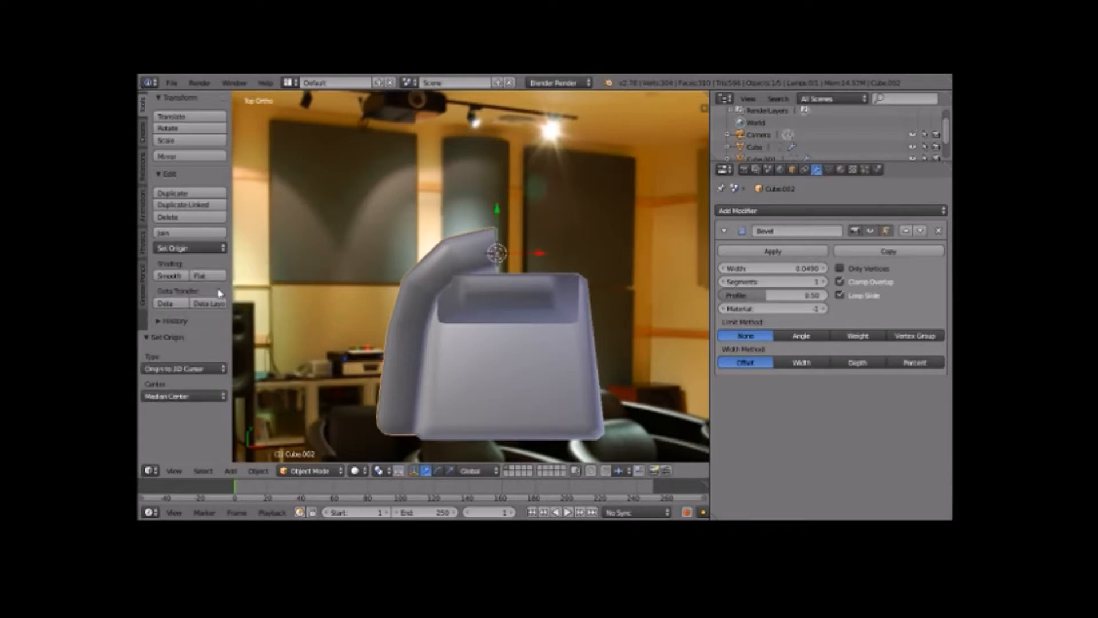
- Add a Mirror modifier on the X axis to the armrest so it wraps around both sides of the seat
{"action": "middle_click_drag", "start_coordinate": [497, 264], "coordinate": [545, 274]}
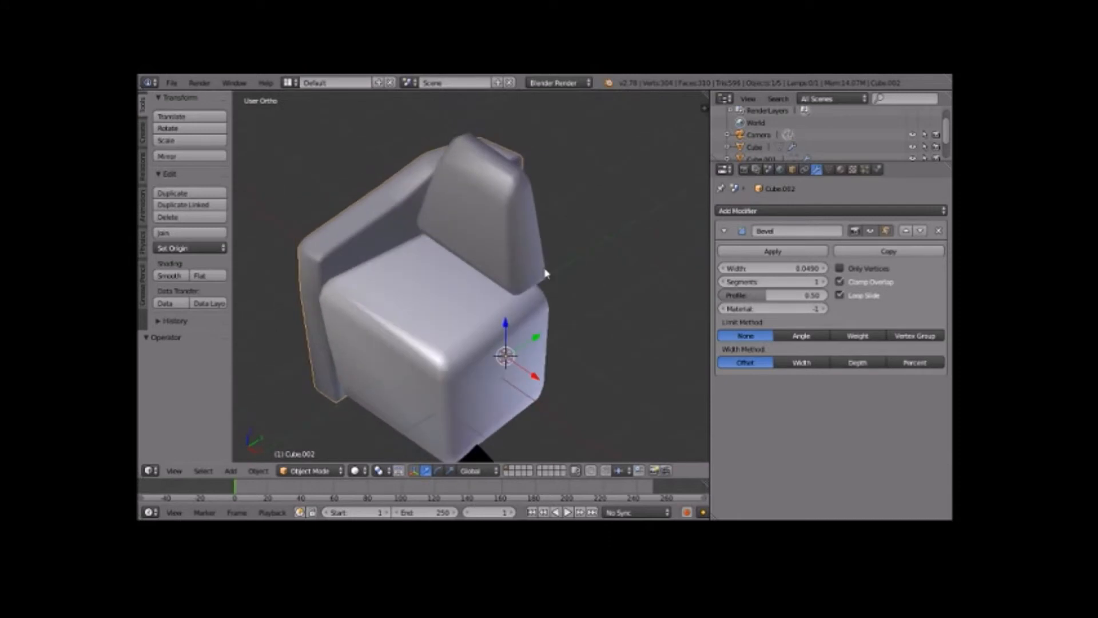
{"action": "key", "text": "KP_7"}
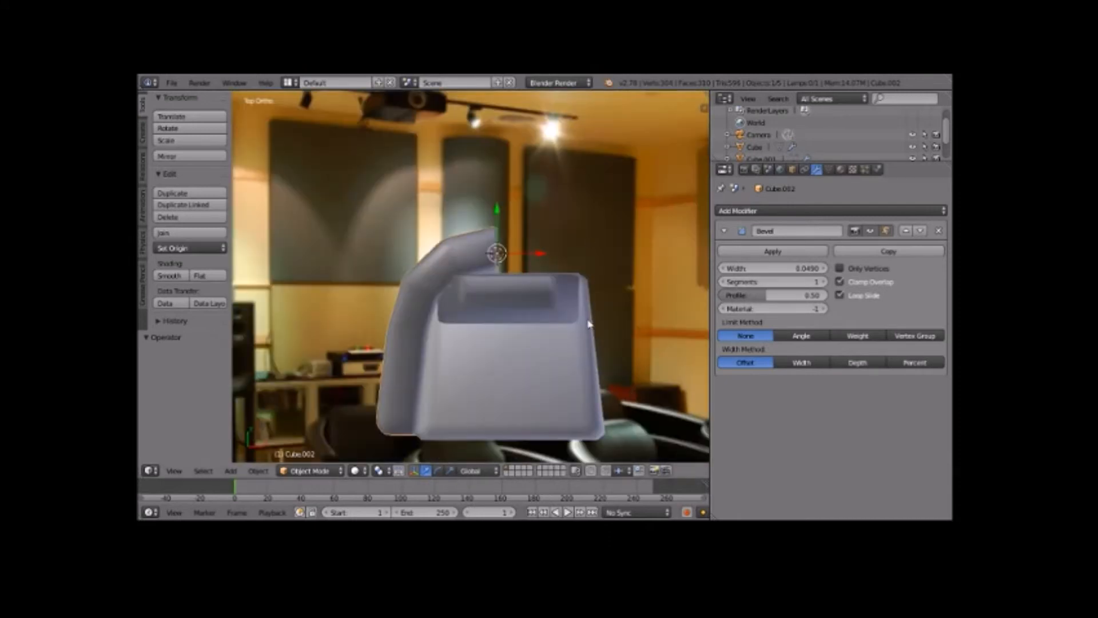
{"action": "middle_click_drag", "start_coordinate": [590, 325], "coordinate": [566, 318], "text": "shift"}
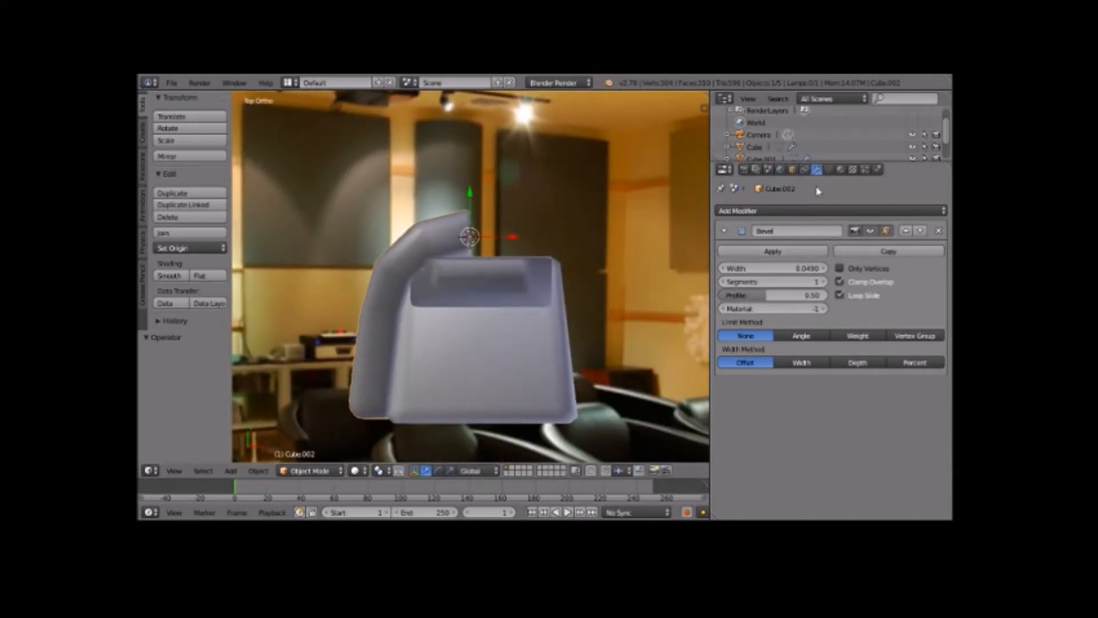
{"action": "left_click", "coordinate": [793, 213]}
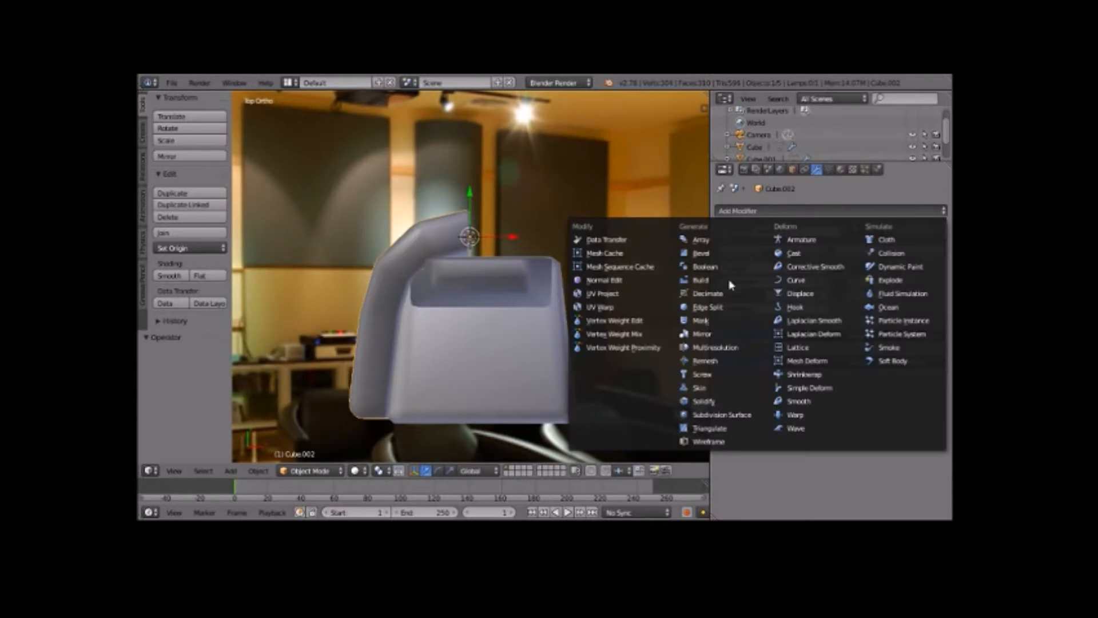
{"action": "left_click", "coordinate": [718, 334]}
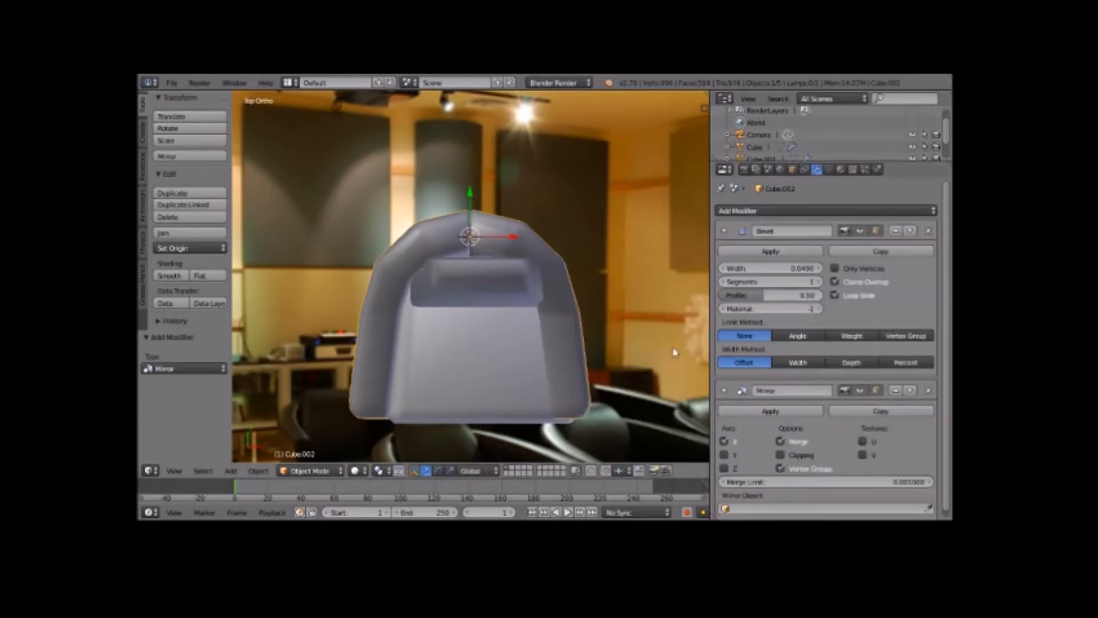
{"action": "scroll", "coordinate": [675, 368], "scroll_direction": "up", "scroll_amount": 5}
{"action": "middle_click_drag", "start_coordinate": [674, 368], "coordinate": [602, 360]}
{"action": "scroll", "coordinate": [672, 266], "scroll_direction": "down", "scroll_amount": 5}
{"action": "scroll", "coordinate": [635, 277], "scroll_direction": "up", "scroll_amount": 5}
{"action": "middle_click_drag", "start_coordinate": [367, 254], "coordinate": [393, 264]}
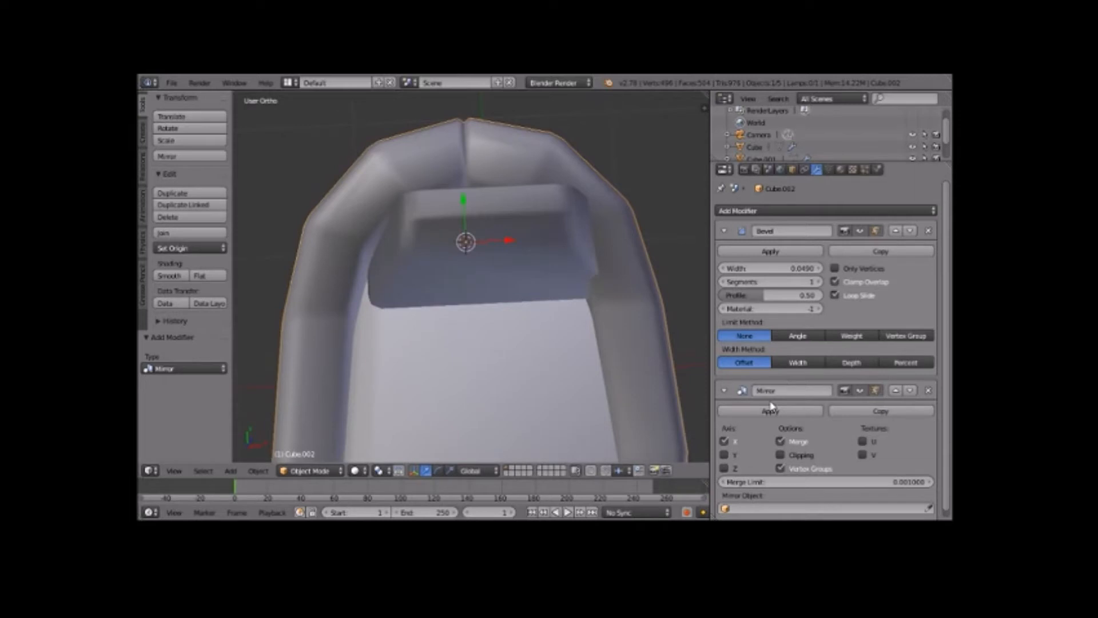
- Scale the mirrored armrests up along the Z axis by about 1.2
{"action": "key", "text": "s"}
{"action": "key", "text": "x"}
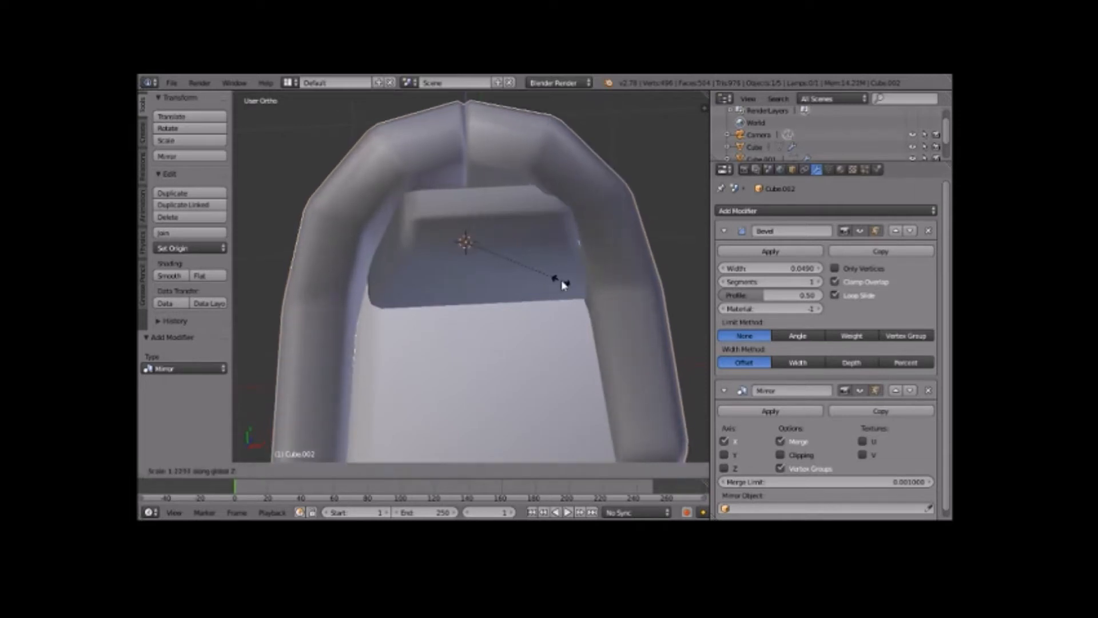
{"action": "left_click", "coordinate": [558, 286]}
- Scale the mirrored armrests by about 1.21 along the X axis in front view
{"action": "middle_click_drag", "start_coordinate": [520, 370], "coordinate": [578, 181], "text": "shift"}
{"action": "key", "text": "KP_7"}
{"action": "key", "text": "KP_1"}
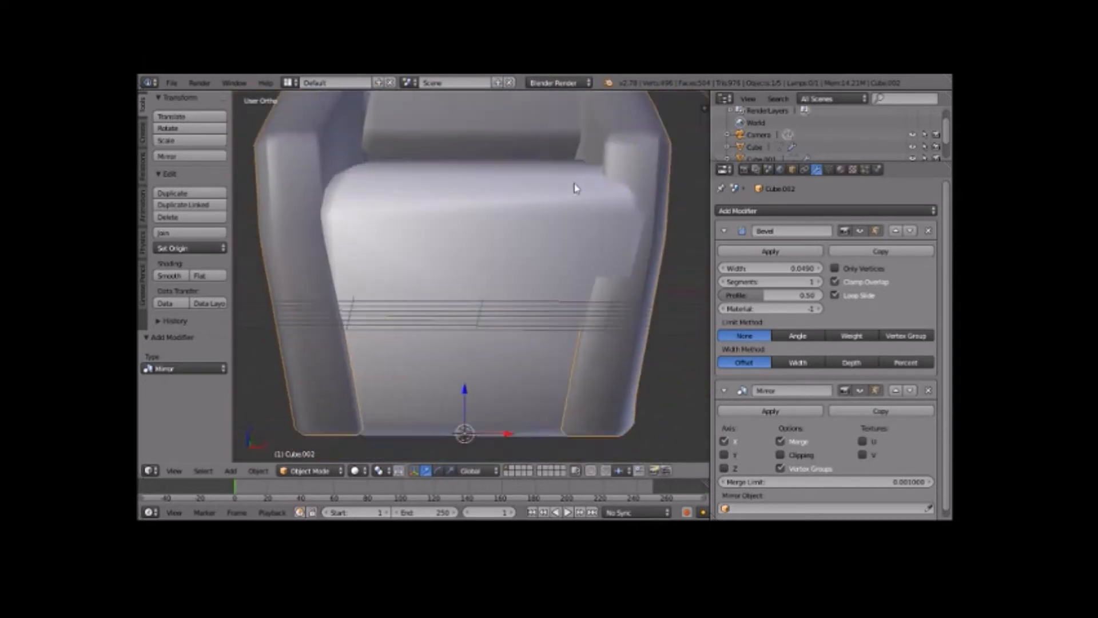
{"action": "scroll", "coordinate": [527, 344], "scroll_direction": "up", "scroll_amount": 3}
{"action": "scroll", "coordinate": [527, 345], "scroll_direction": "down", "scroll_amount": 6}
{"action": "scroll", "coordinate": [527, 343], "scroll_direction": "up", "scroll_amount": 5}
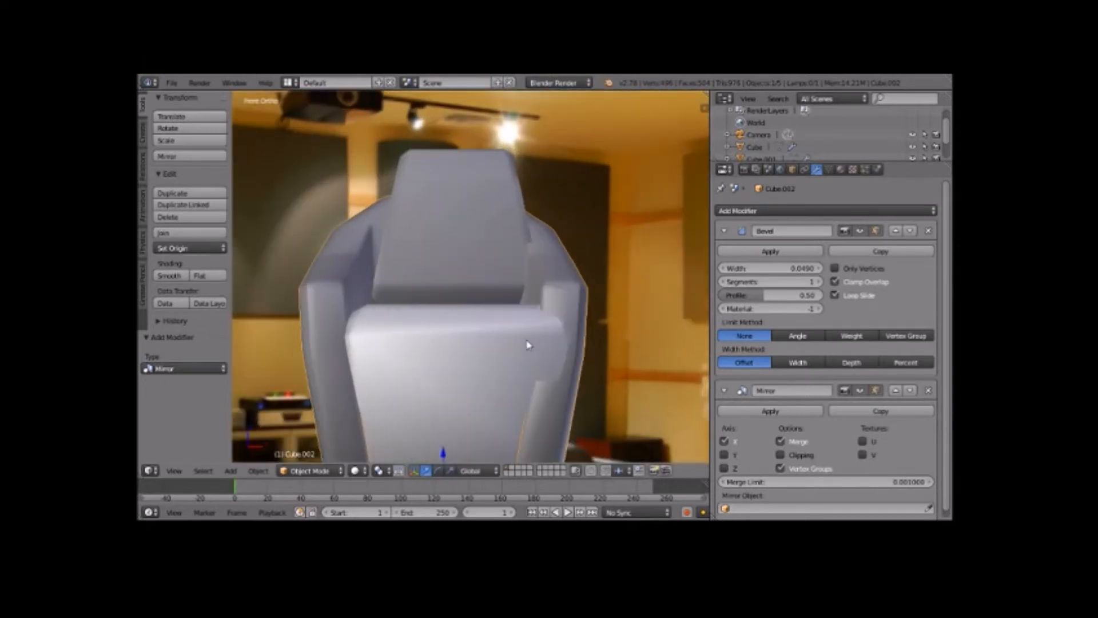
{"action": "scroll", "coordinate": [527, 343], "scroll_direction": "down", "scroll_amount": 1}
{"action": "middle_click_drag", "start_coordinate": [521, 315], "coordinate": [490, 250], "text": "shift"}
{"action": "key", "text": "s"}
{"action": "key", "text": "x"}
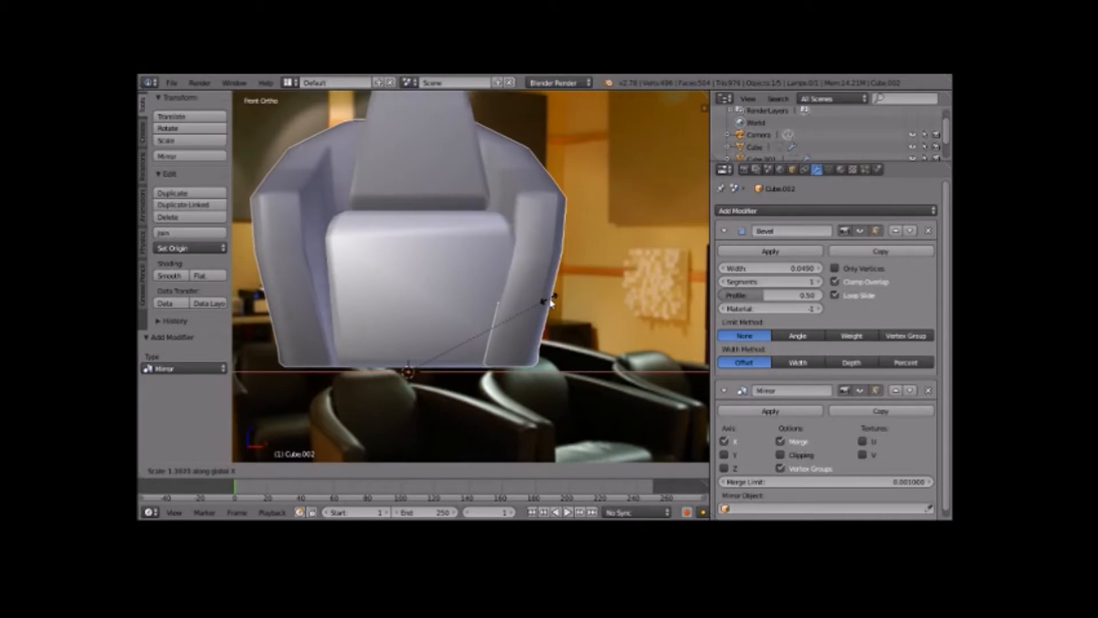
{"action": "left_click", "coordinate": [538, 307]}
- Move the mirrored armrests slightly along the X axis to centre them around the seat cushion
{"action": "key", "text": "g"}
{"action": "key", "text": "x"}
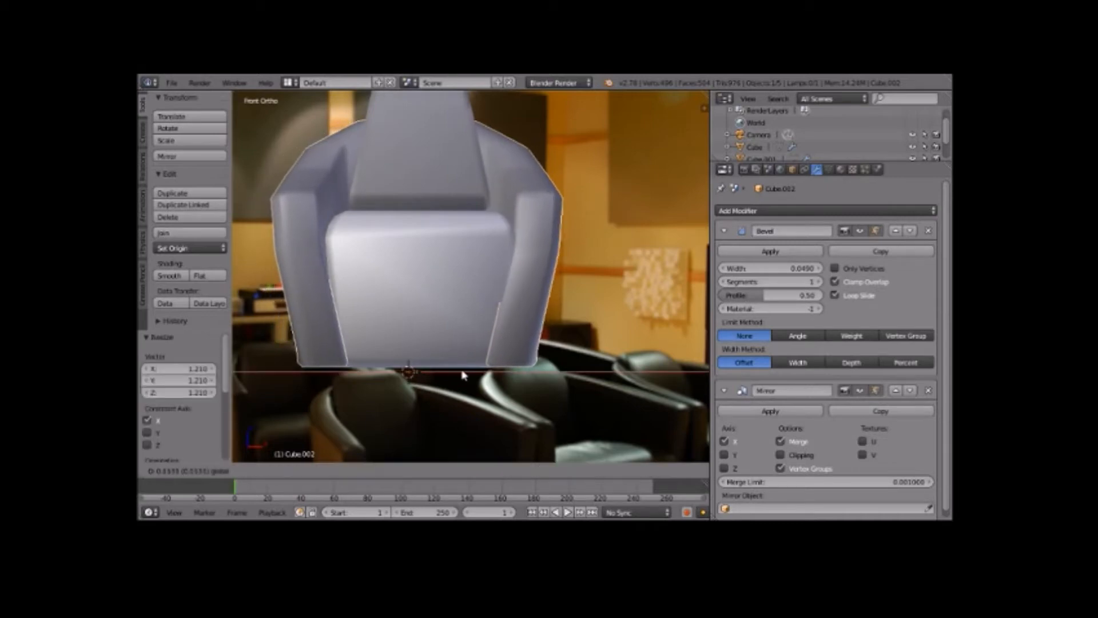
{"action": "left_click", "coordinate": [466, 375]}
{"action": "middle_click_drag", "start_coordinate": [466, 375], "coordinate": [507, 259], "text": "shift"}
{"action": "middle_click_drag", "start_coordinate": [399, 194], "coordinate": [547, 313]}
{"action": "middle_click_drag", "start_coordinate": [469, 321], "coordinate": [490, 331]}
{"action": "key", "text": "KP_1"}
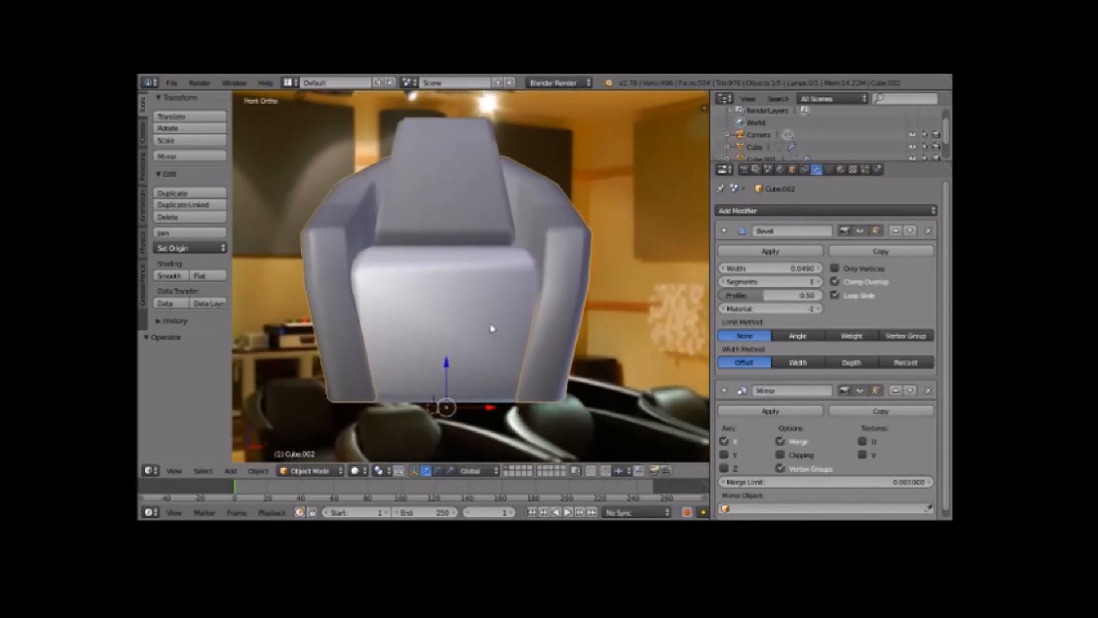
- Select the backrest cushion and open its mesh in Edit Mode
{"action": "scroll", "coordinate": [492, 320], "scroll_direction": "down", "scroll_amount": 8}
{"action": "scroll", "coordinate": [499, 312], "scroll_direction": "up", "scroll_amount": 2}
{"action": "scroll", "coordinate": [499, 312], "scroll_direction": "up", "scroll_amount": 6}
{"action": "middle_click_drag", "start_coordinate": [500, 312], "coordinate": [461, 235]}
{"action": "right_click", "coordinate": [361, 152]}
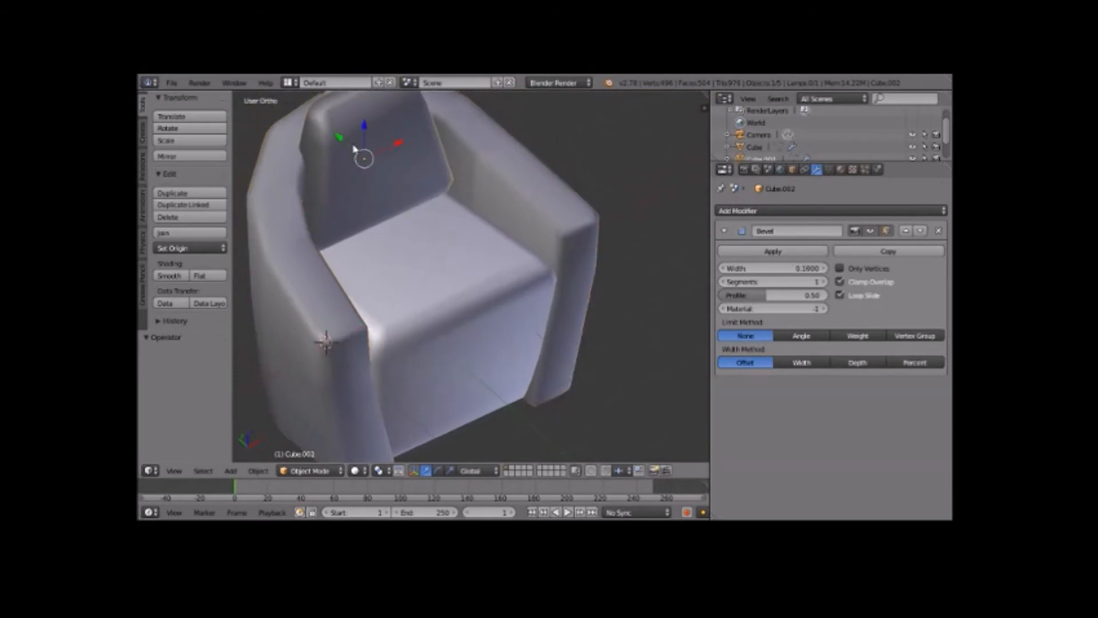
{"action": "key", "text": "Tab"}
- Select the edge loop across the upper part of the backrest and scale it by about 1.27 along the X axis
{"action": "right_click", "coordinate": [324, 137]}
{"action": "middle_click_drag", "start_coordinate": [444, 139], "coordinate": [405, 193]}
{"action": "right_click", "coordinate": [410, 198], "text": "alt"}
{"action": "key", "text": "ctrl+Tab"}
{"action": "left_click", "coordinate": [411, 198]}
{"action": "key", "text": "ctrl+Tab"}
{"action": "left_click", "coordinate": [411, 198]}
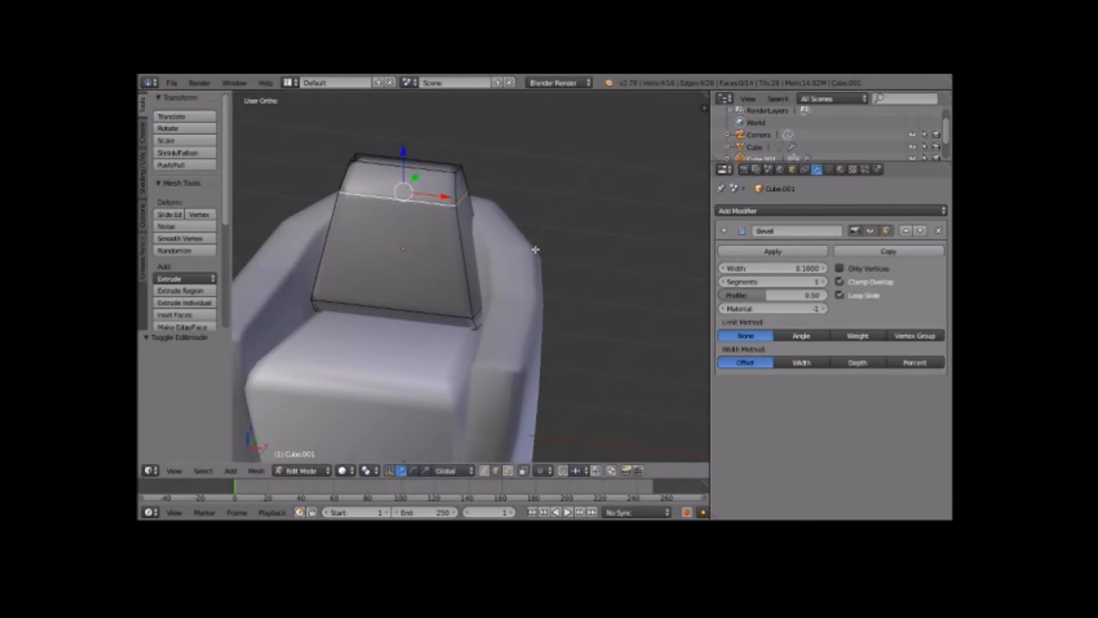
{"action": "key", "text": "s"}
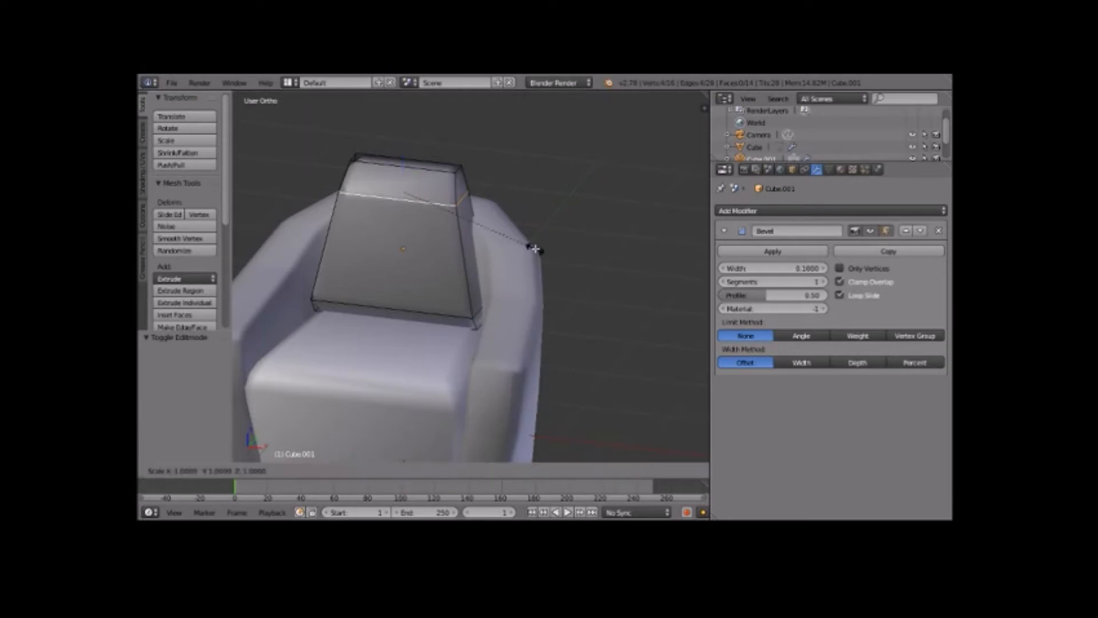
{"action": "key", "text": "x"}
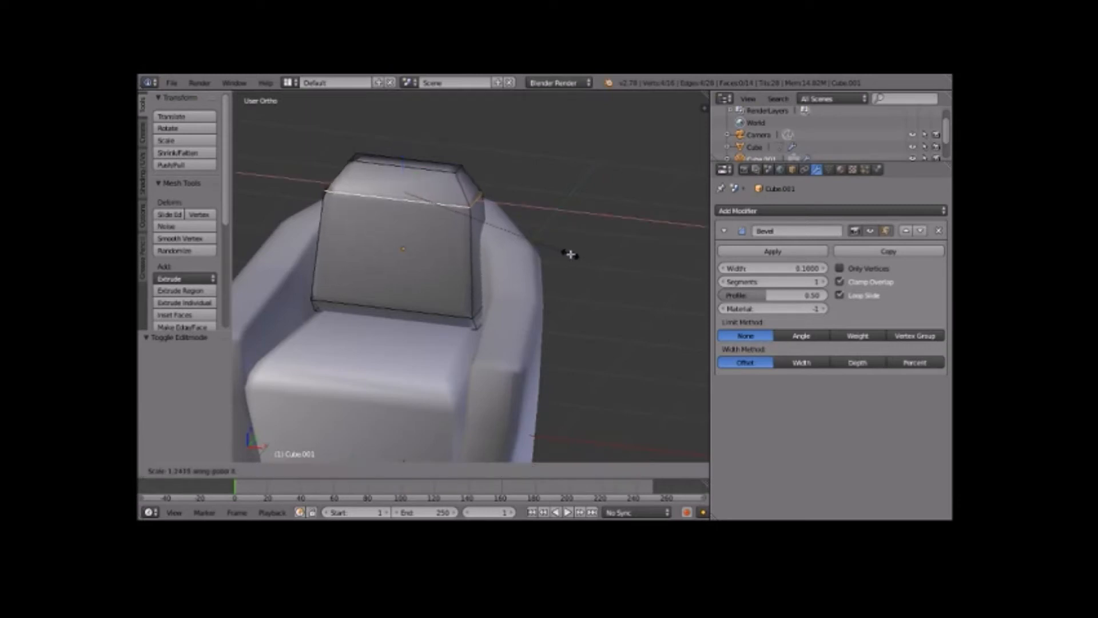
{"action": "left_click", "coordinate": [573, 255]}
- Select the faces of the backrest's top section in face mode and lower them about 0.25 along the Z axis
{"action": "middle_click_drag", "start_coordinate": [574, 255], "coordinate": [519, 252]}
{"action": "key", "text": "ctrl+Tab"}
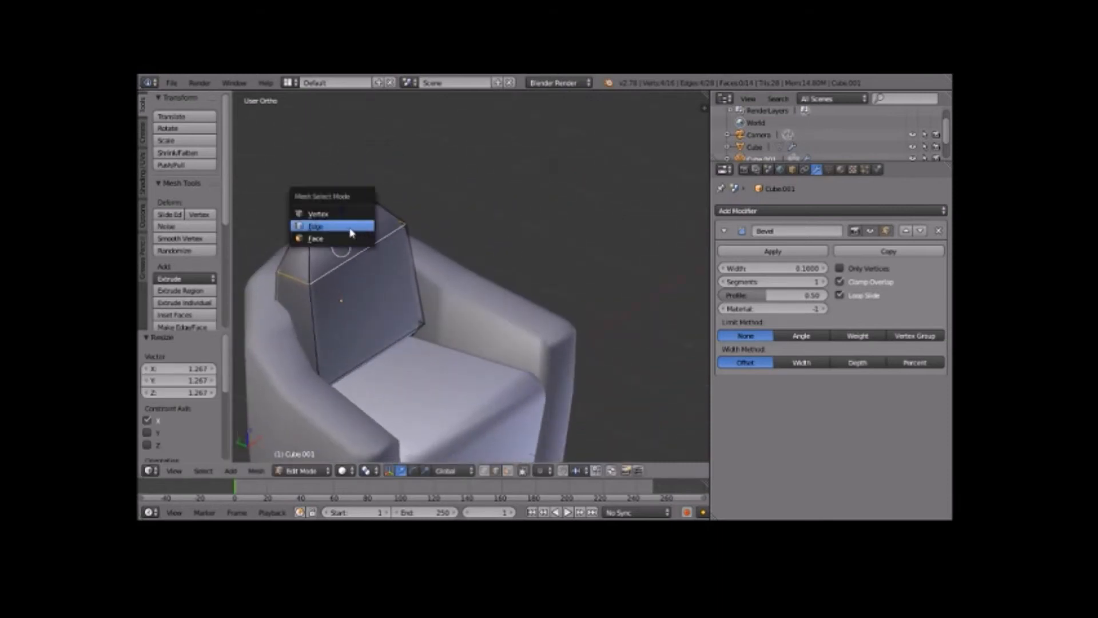
{"action": "left_click", "coordinate": [336, 237]}
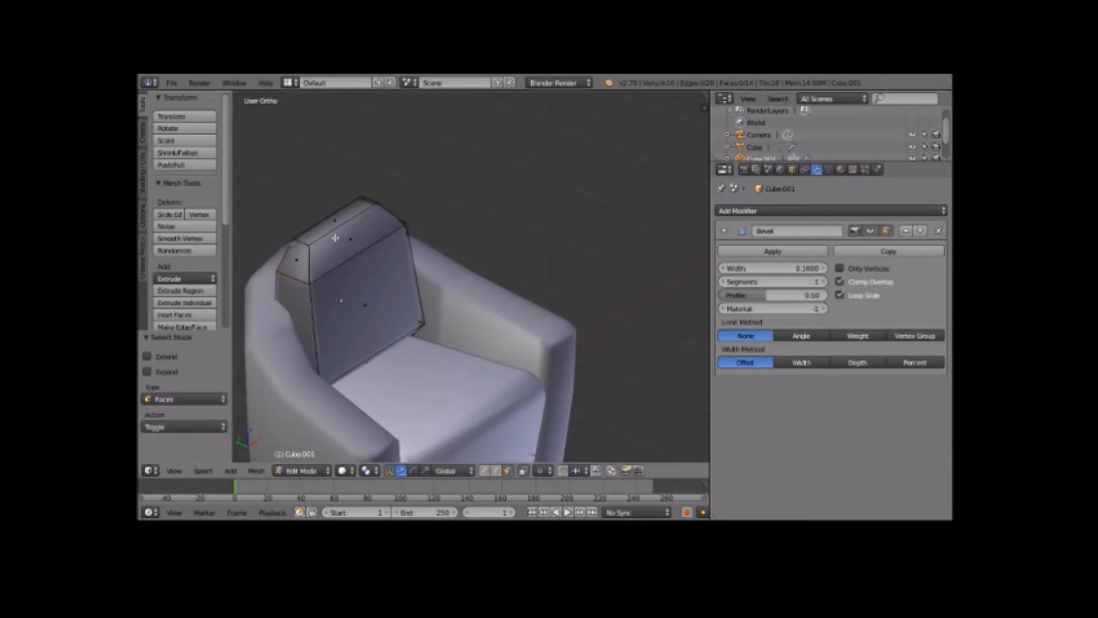
{"action": "left_click", "coordinate": [334, 224]}
{"action": "left_click", "coordinate": [305, 264], "text": "shift"}
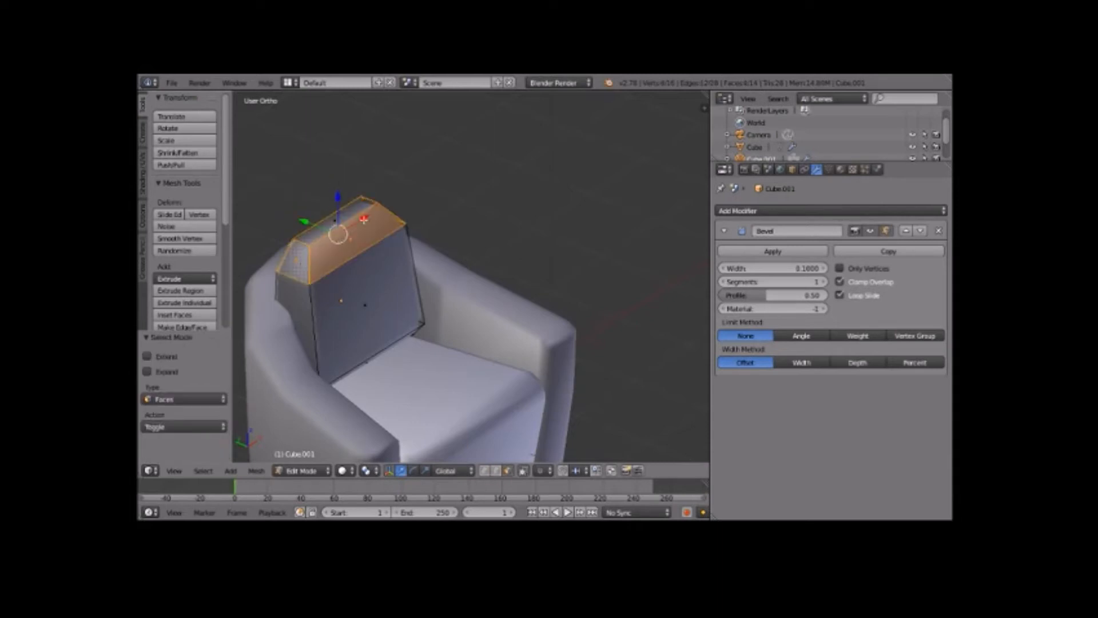
{"action": "left_click", "coordinate": [333, 222], "text": "shift"}
{"action": "left_click_drag", "start_coordinate": [336, 206], "coordinate": [337, 187]}
- Move the backrest's top faces about 0.11 along the Y axis, and lower them slightly further along Z
{"action": "middle_click_drag", "start_coordinate": [343, 240], "coordinate": [399, 313]}
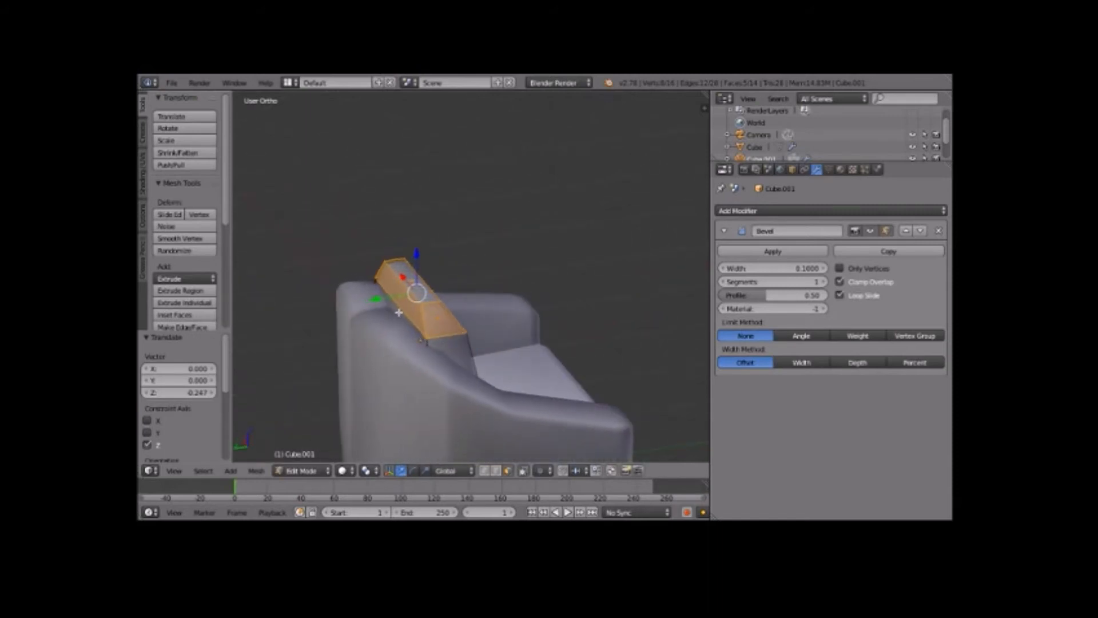
{"action": "left_click_drag", "start_coordinate": [378, 303], "coordinate": [368, 302]}
{"action": "middle_click_drag", "start_coordinate": [504, 306], "coordinate": [577, 301]}
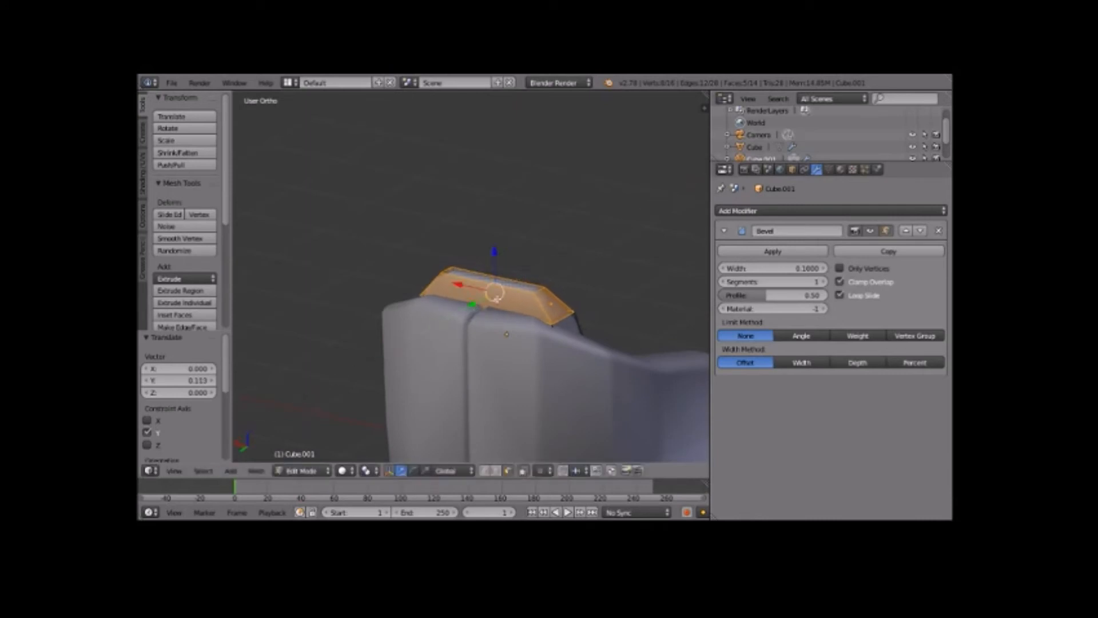
{"action": "key", "text": "Tab"}
{"action": "middle_click_drag", "start_coordinate": [505, 267], "coordinate": [362, 305]}
{"action": "key", "text": "Tab"}
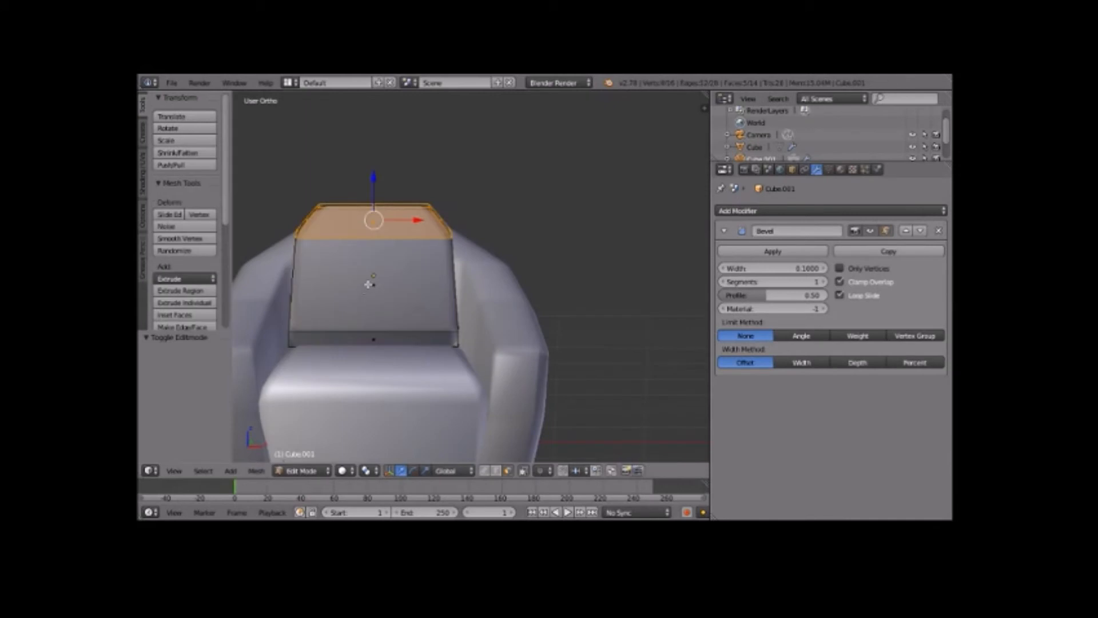
{"action": "left_click_drag", "start_coordinate": [380, 181], "coordinate": [373, 199]}
{"action": "key", "text": "Tab"}
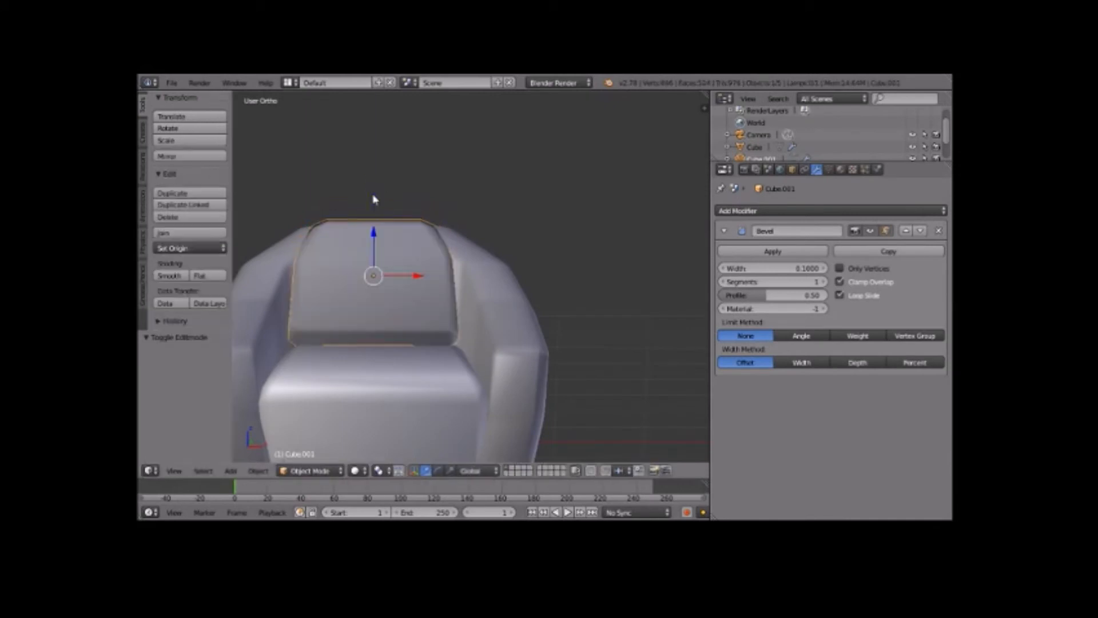
- Open the seat cushion's mesh and move its upper front bevel face forward about 0.19 along the Y axis
{"action": "mouse_move", "coordinate": [435, 279]}
{"action": "middle_mouse_down"}
{"action": "mouse_move", "coordinate": [454, 269]}
{"action": "mouse_move", "coordinate": [399, 343]}
{"action": "mouse_move", "coordinate": [421, 255]}
{"action": "mouse_move", "coordinate": [434, 269]}
{"action": "middle_mouse_up"}
{"action": "key", "text": "KP_1"}
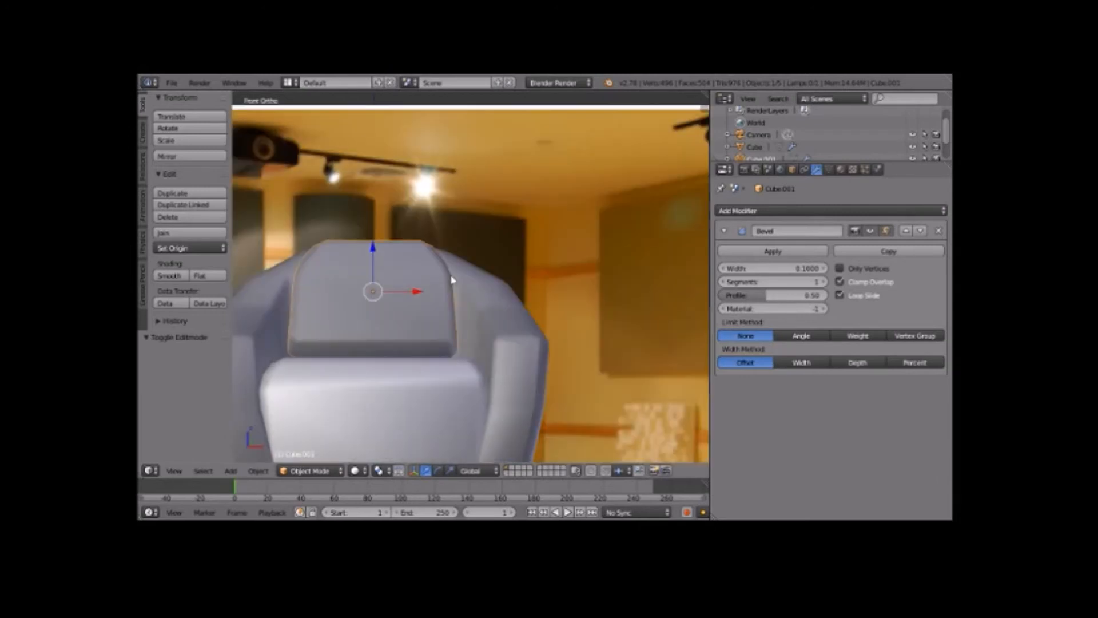
{"action": "scroll", "coordinate": [452, 280], "scroll_direction": "down", "scroll_amount": 5}
{"action": "scroll", "coordinate": [452, 280], "scroll_direction": "up", "scroll_amount": 4}
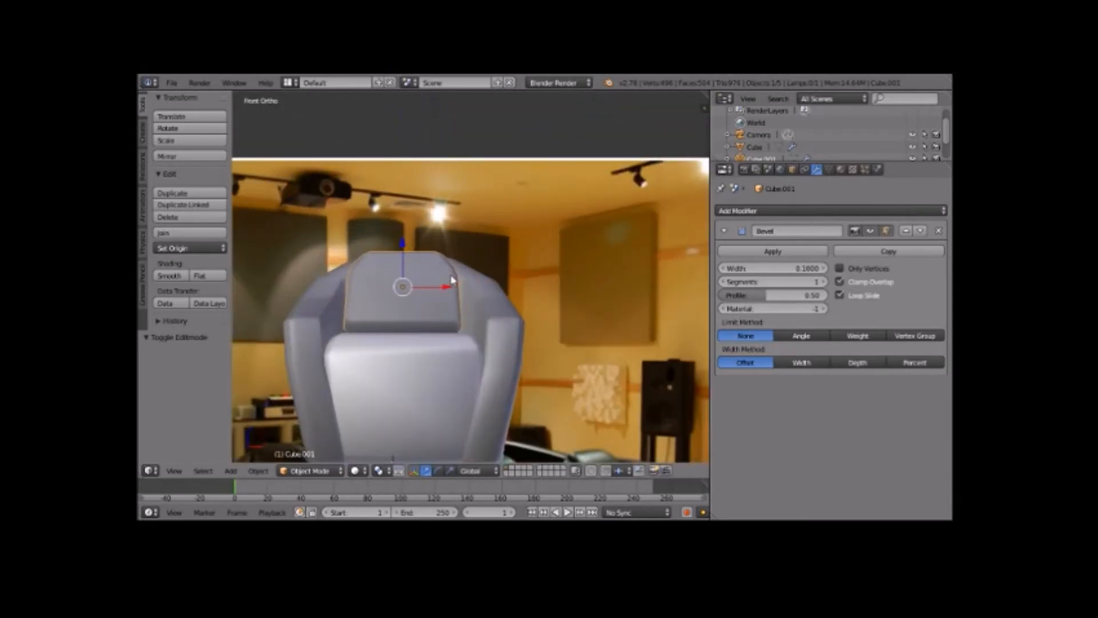
{"action": "scroll", "coordinate": [452, 280], "scroll_direction": "down", "scroll_amount": 5}
{"action": "middle_click_drag", "start_coordinate": [466, 231], "coordinate": [468, 365]}
{"action": "key", "text": "Tab"}
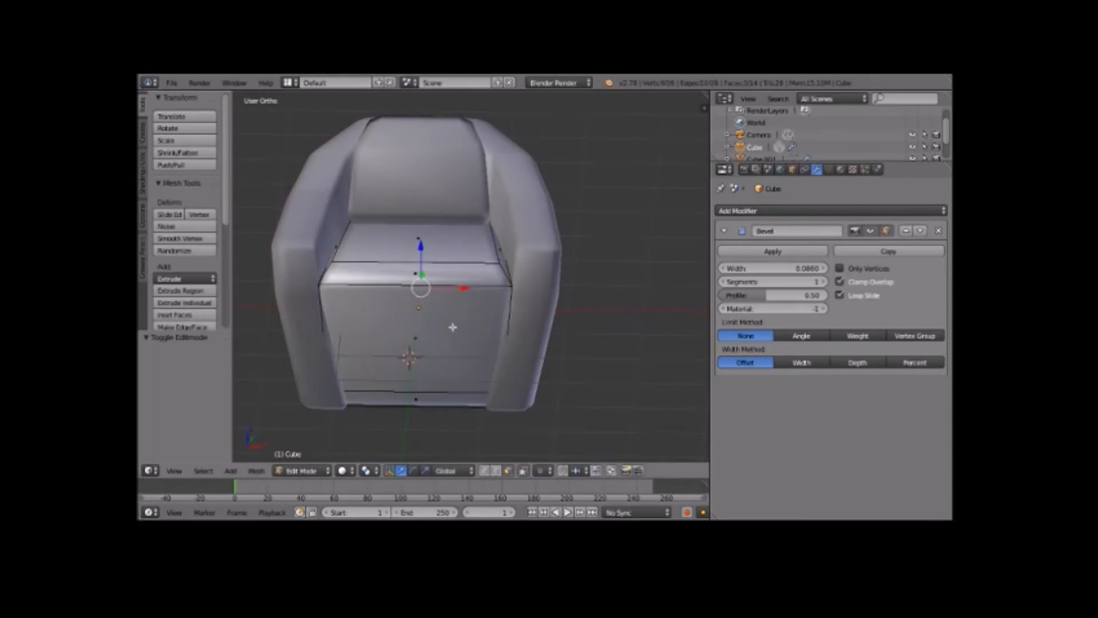
{"action": "right_click", "coordinate": [441, 314]}
{"action": "middle_click_drag", "start_coordinate": [441, 314], "coordinate": [414, 342]}
{"action": "right_click", "coordinate": [391, 253]}
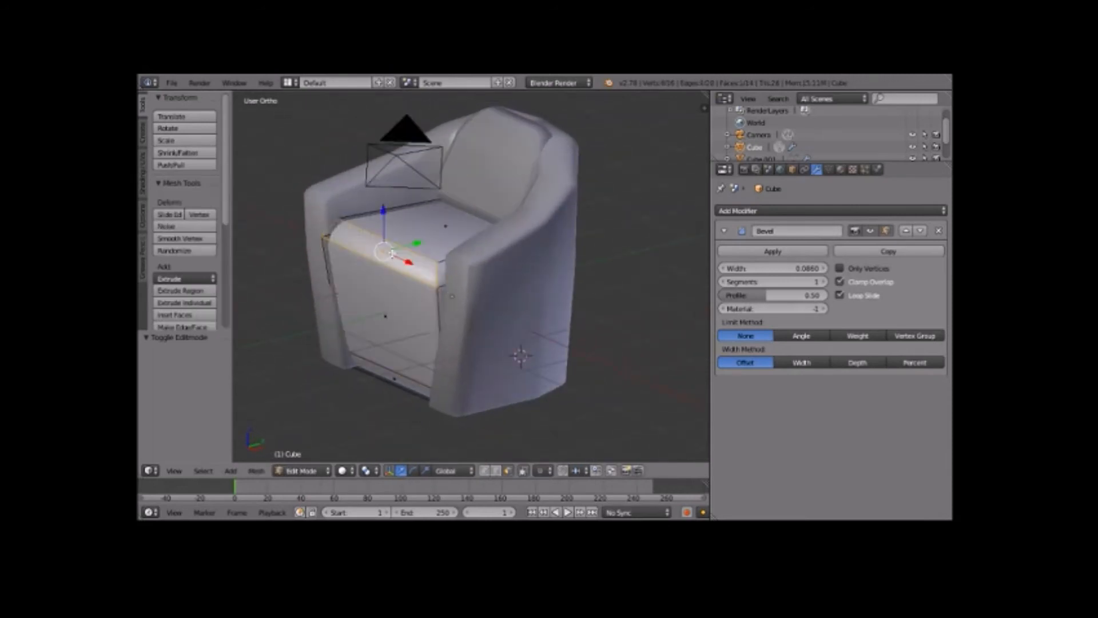
{"action": "left_click_drag", "start_coordinate": [410, 239], "coordinate": [407, 376]}
- Adjust the seat cushion's lower front face along the Y axis and narrow it along the X axis to follow the armrests
{"action": "middle_click_drag", "start_coordinate": [407, 376], "coordinate": [446, 403]}
{"action": "right_click", "coordinate": [410, 387]}
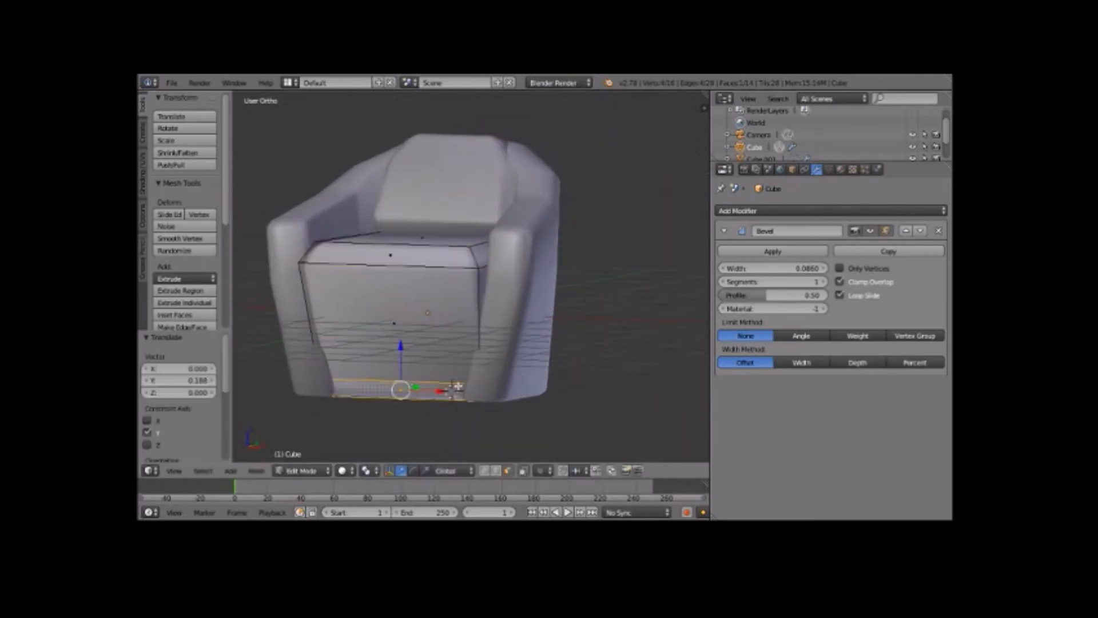
{"action": "left_click_drag", "start_coordinate": [419, 385], "coordinate": [451, 390]}
{"action": "key", "text": "Tab"}
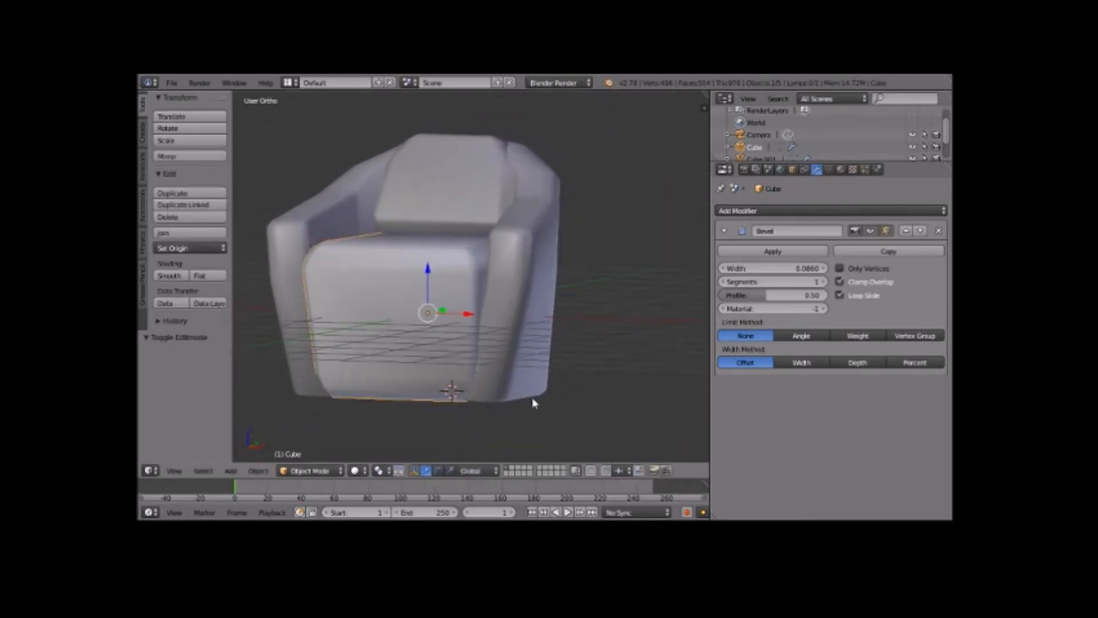
{"action": "key", "text": "Tab"}
{"action": "key", "text": "s"}
{"action": "key", "text": "x"}
{"action": "left_click", "coordinate": [527, 403]}
{"action": "key", "text": "Tab"}
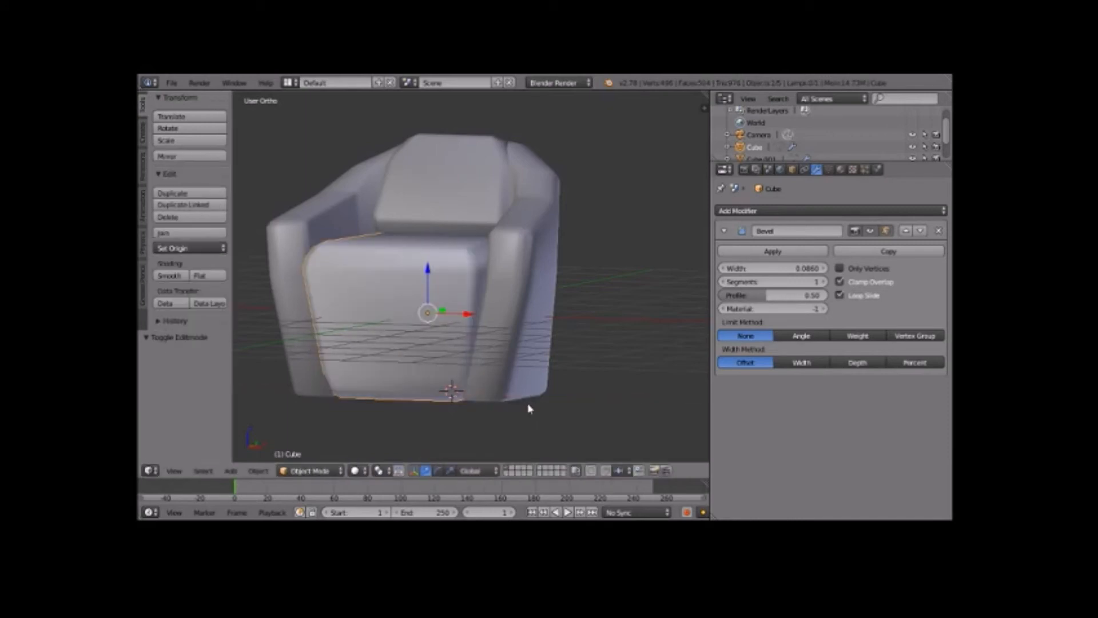
- Examine the chair bases in the reference photo against the model in front view
{"action": "mouse_move", "coordinate": [518, 323]}
{"action": "middle_mouse_down"}
{"action": "mouse_move", "coordinate": [551, 334]}
{"action": "mouse_move", "coordinate": [501, 341]}
{"action": "mouse_move", "coordinate": [569, 363]}
{"action": "mouse_move", "coordinate": [515, 319]}
{"action": "mouse_move", "coordinate": [575, 347]}
{"action": "middle_mouse_up"}
{"action": "key", "text": "KP_0"}
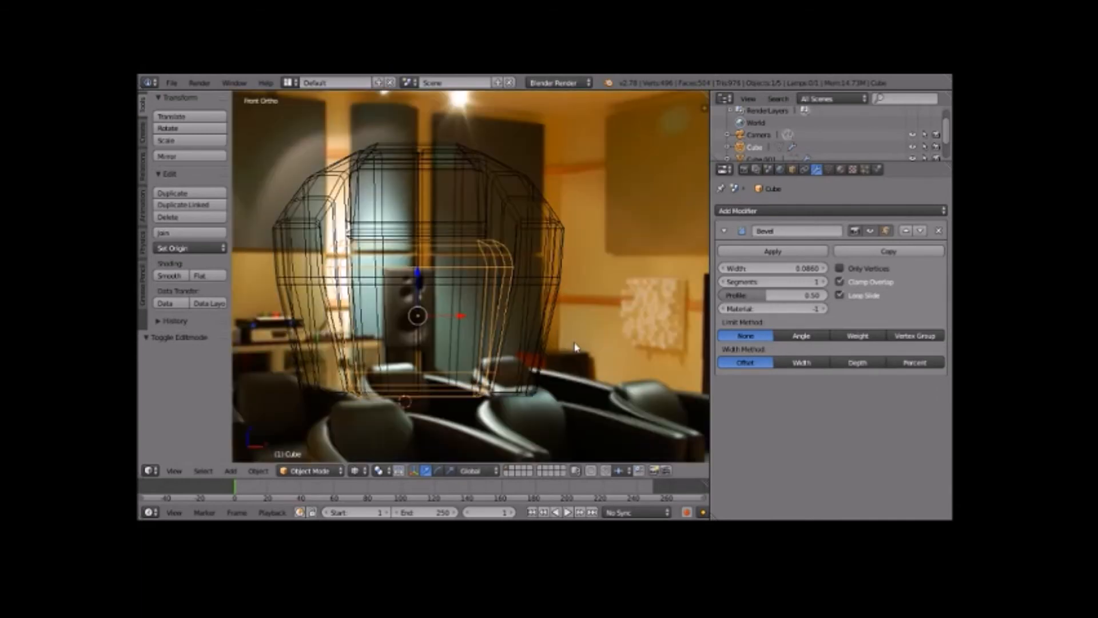
{"action": "scroll", "coordinate": [576, 346], "scroll_direction": "down", "scroll_amount": 5}
{"action": "scroll", "coordinate": [576, 346], "scroll_direction": "up", "scroll_amount": 8}
{"action": "middle_click_drag", "start_coordinate": [538, 380], "coordinate": [523, 106], "text": "shift"}
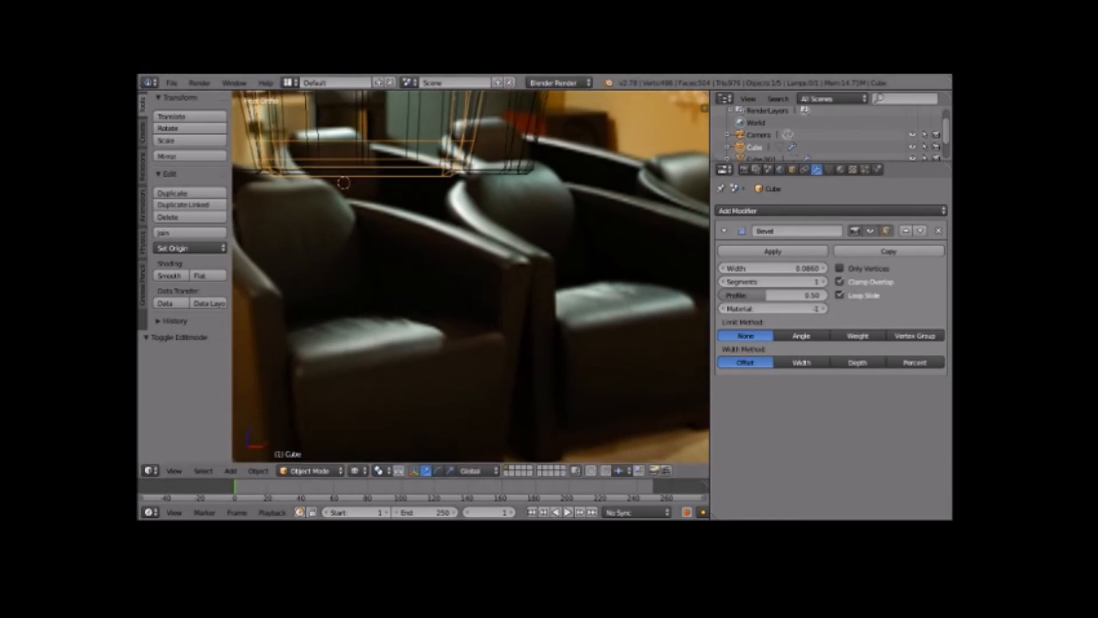
{"action": "key", "text": "Tab"}
{"action": "scroll", "coordinate": [415, 224], "scroll_direction": "down", "scroll_amount": 9}
{"action": "scroll", "coordinate": [414, 224], "scroll_direction": "up", "scroll_amount": 3}
{"action": "key", "text": "z"}
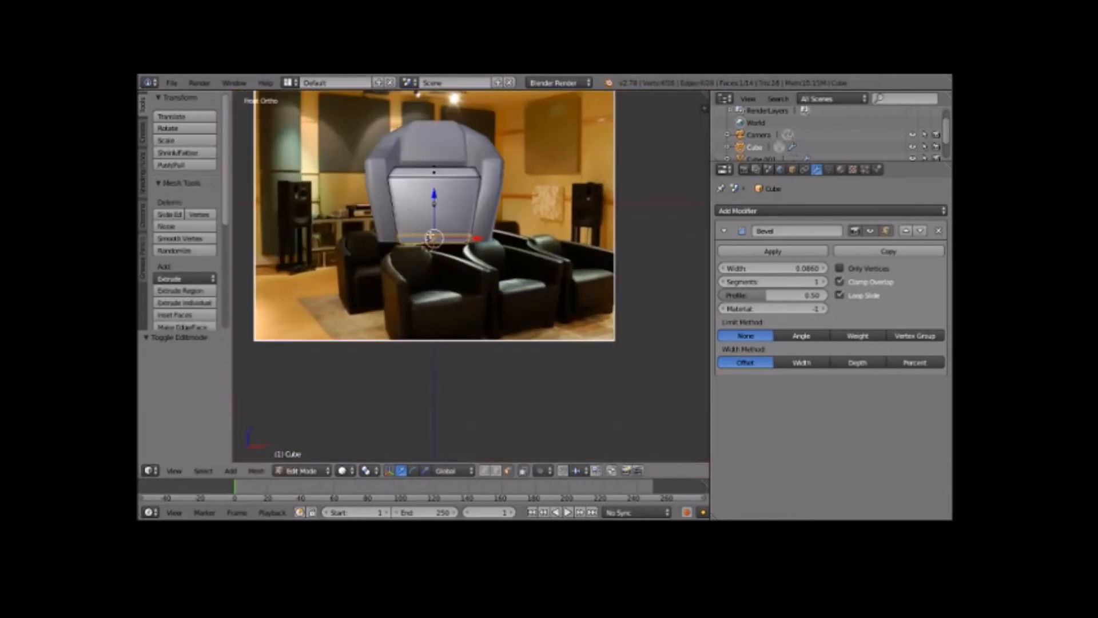
{"action": "middle_click_drag", "start_coordinate": [494, 309], "coordinate": [541, 330]}
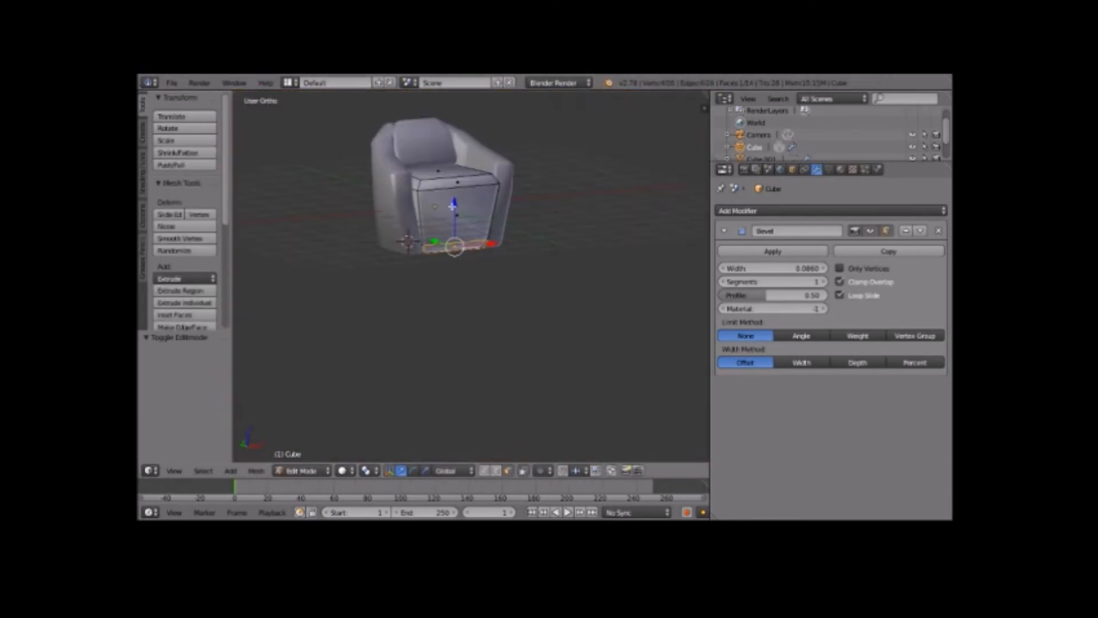
{"action": "left_click_drag", "start_coordinate": [452, 206], "coordinate": [460, 182]}
{"action": "key", "text": "ctrl+z"}
{"action": "key", "text": "z"}
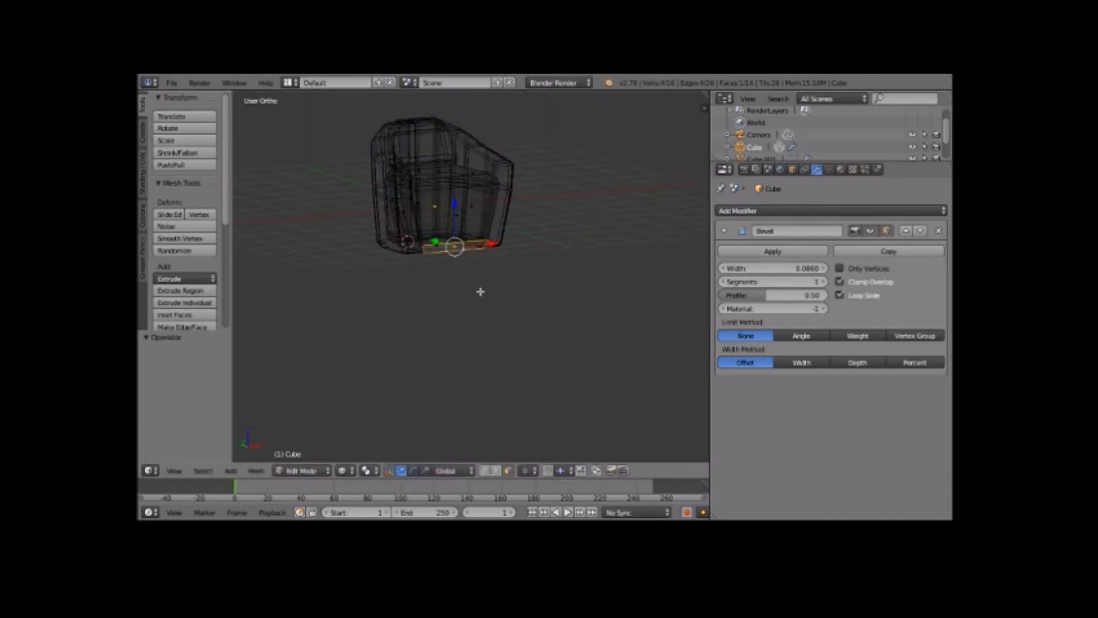
{"action": "key", "text": "z"}
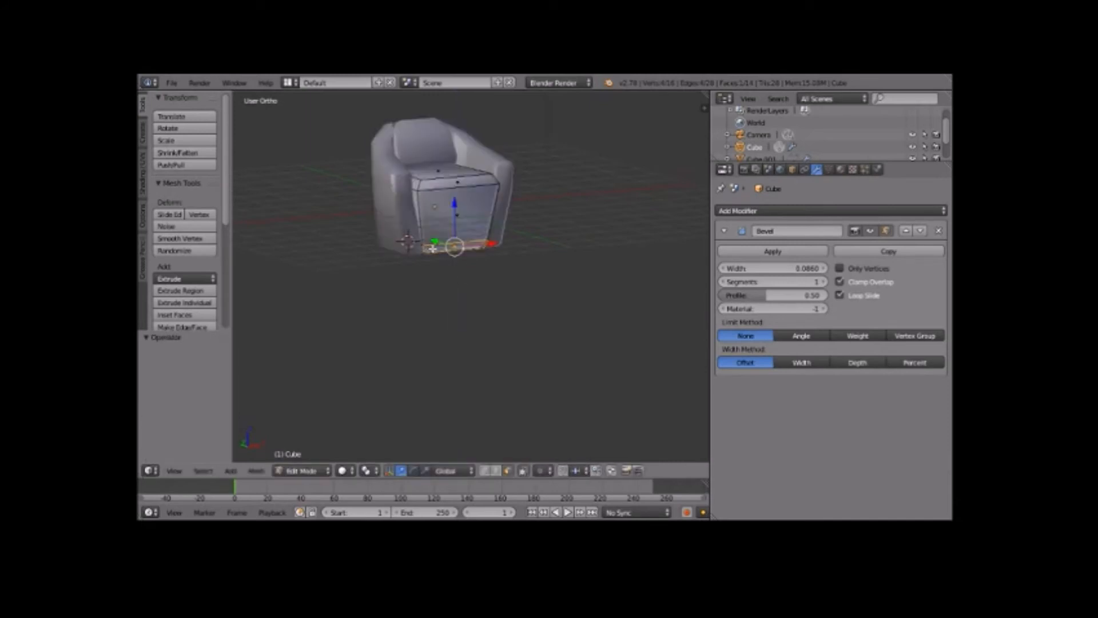
- Select the ring of faces around the bottom of the seat cushion and raise it about 0.325 along the Z axis
{"action": "key", "text": "z"}
{"action": "right_click", "coordinate": [425, 248], "text": "alt"}
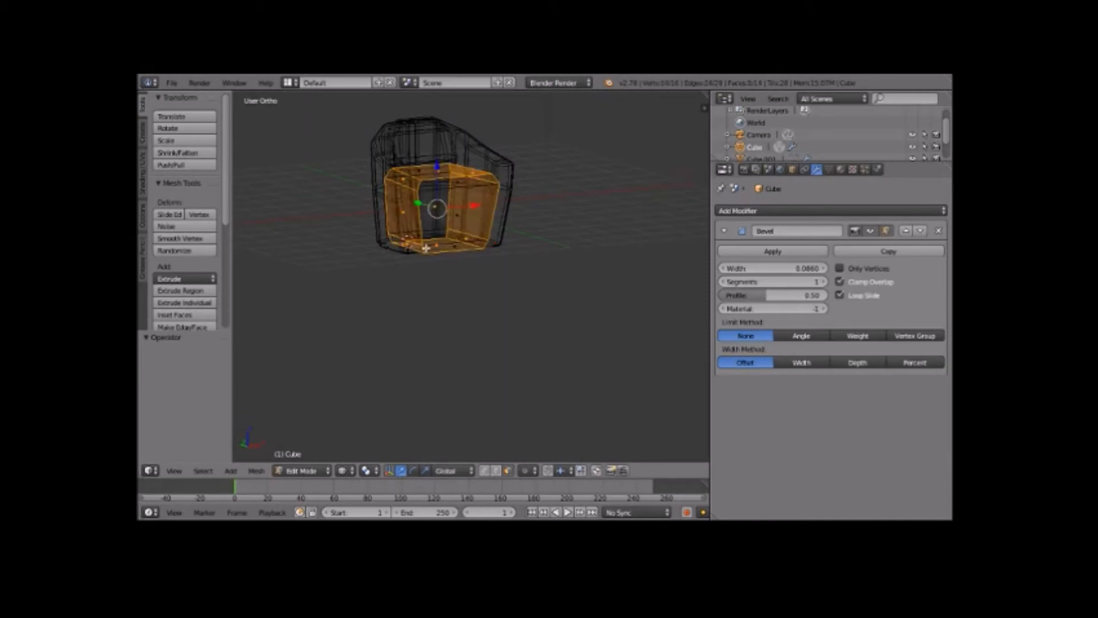
{"action": "right_click", "coordinate": [424, 248], "text": "alt"}
{"action": "scroll", "coordinate": [425, 255], "scroll_direction": "up", "scroll_amount": 7}
{"action": "scroll", "coordinate": [425, 255], "scroll_direction": "down", "scroll_amount": 6}
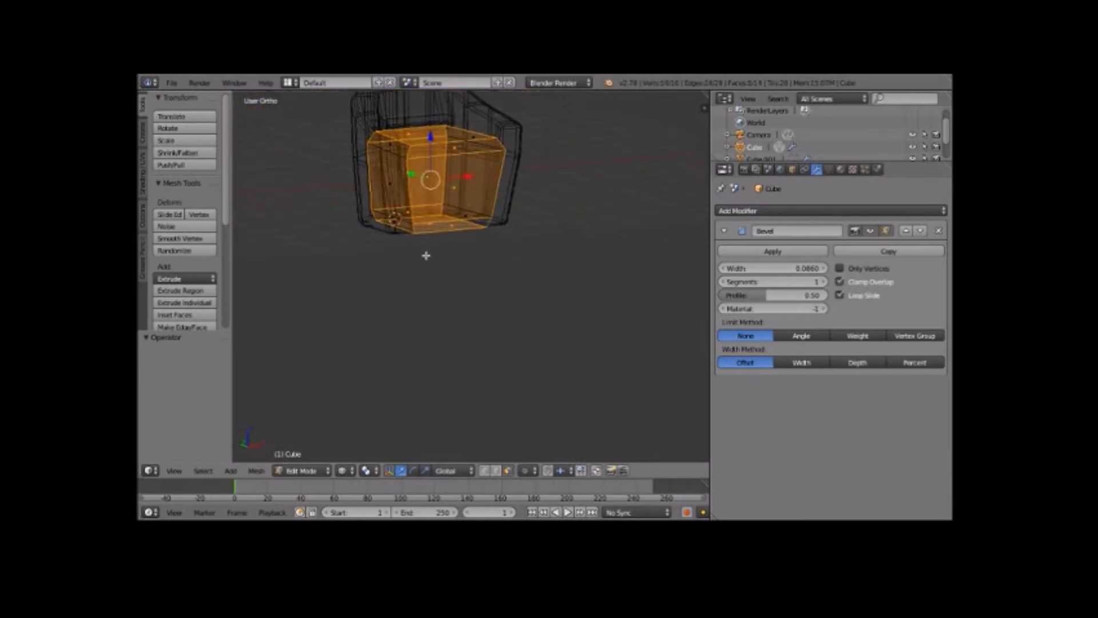
{"action": "middle_click_drag", "start_coordinate": [426, 256], "coordinate": [438, 295], "text": "shift"}
{"action": "right_click", "coordinate": [428, 269], "text": "alt"}
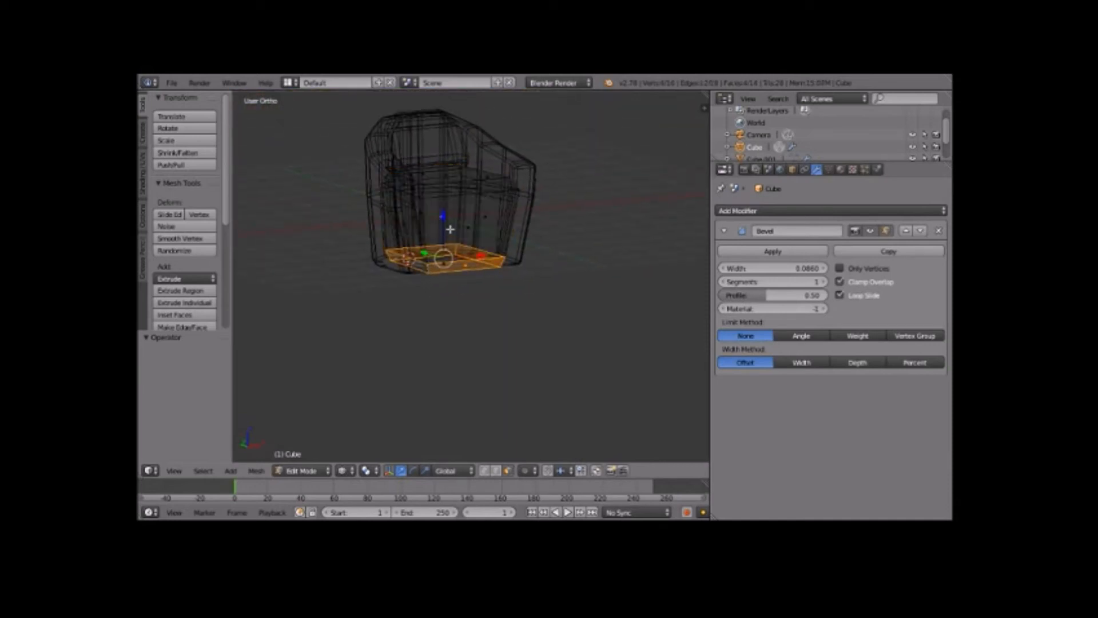
{"action": "key", "text": "g"}
{"action": "key", "text": "z"}
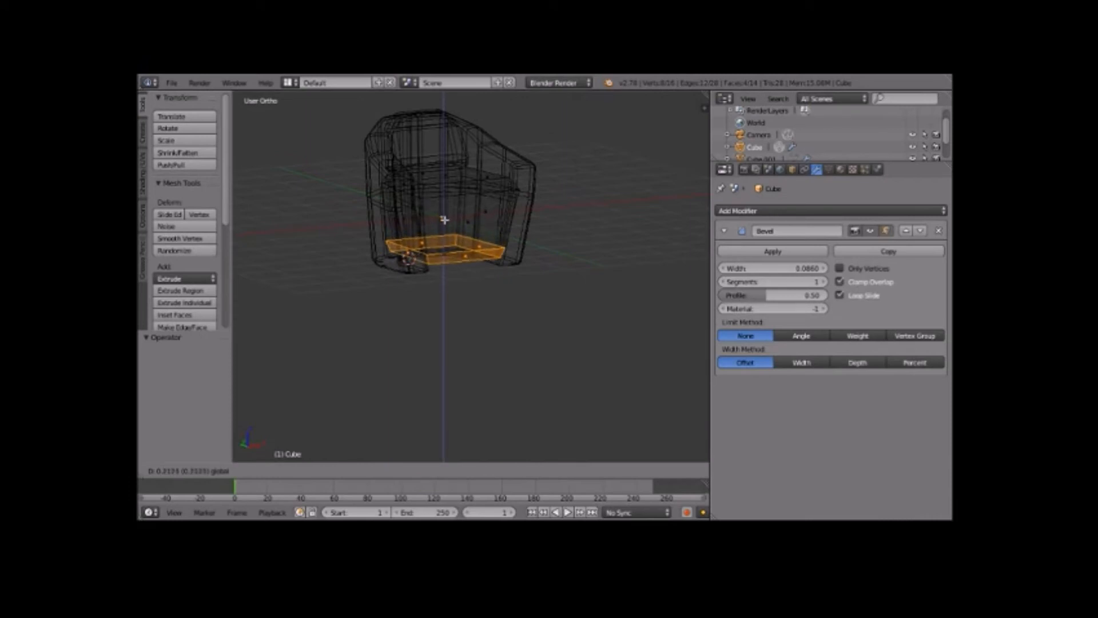
{"action": "left_click", "coordinate": [444, 219]}
{"action": "key", "text": "z"}
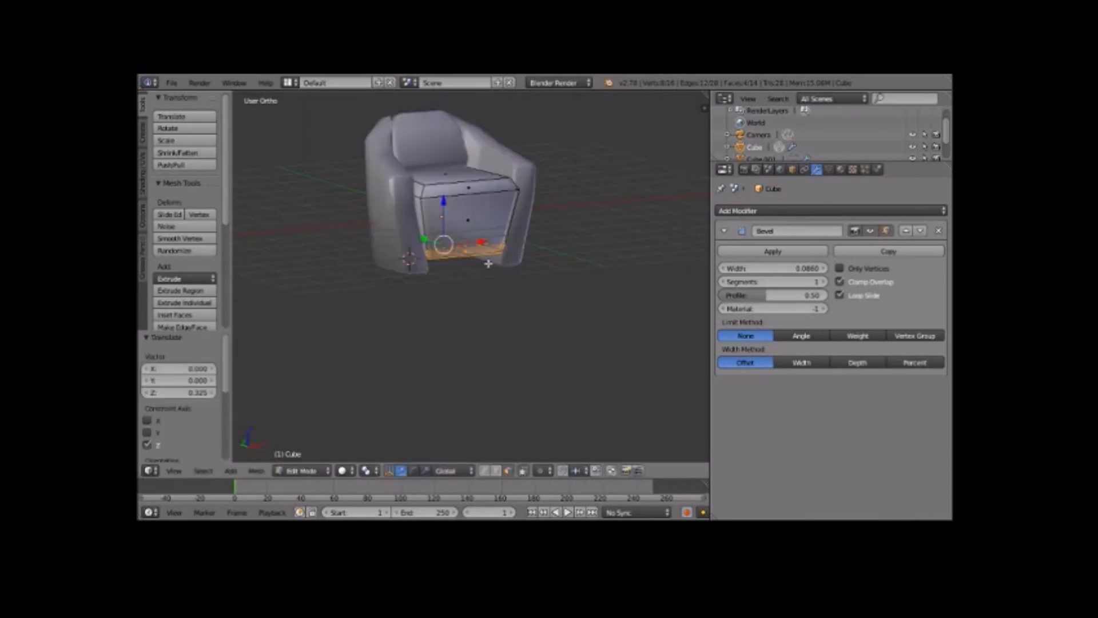
{"action": "key", "text": "Tab"}
- Try to raise the faces on the underside of the armrest's rear curve along the Z axis
{"action": "right_click", "coordinate": [409, 266]}
{"action": "middle_click_drag", "start_coordinate": [431, 250], "coordinate": [437, 280]}
{"action": "key", "text": "Tab"}
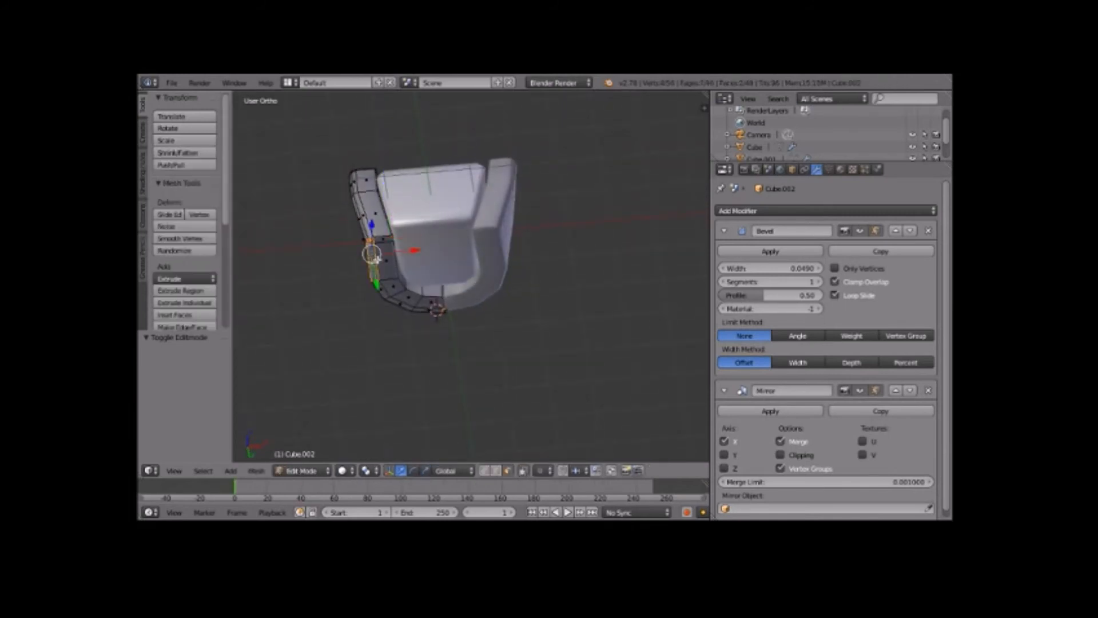
{"action": "right_click", "coordinate": [381, 262]}
{"action": "right_click", "coordinate": [382, 244], "text": "shift"}
{"action": "right_click", "coordinate": [430, 305], "text": "shift"}
{"action": "right_click", "coordinate": [407, 304], "text": "shift"}
{"action": "right_click", "coordinate": [394, 298], "text": "shift"}
{"action": "right_click", "coordinate": [393, 289], "text": "shift"}
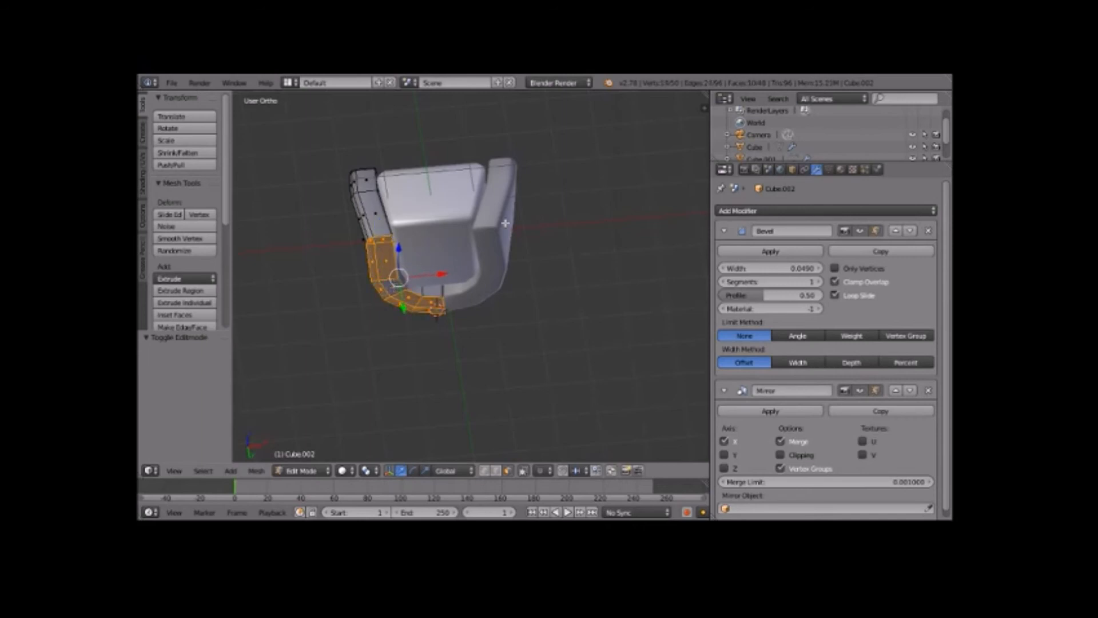
{"action": "middle_click_drag", "start_coordinate": [506, 223], "coordinate": [535, 338]}
{"action": "key", "text": "e"}
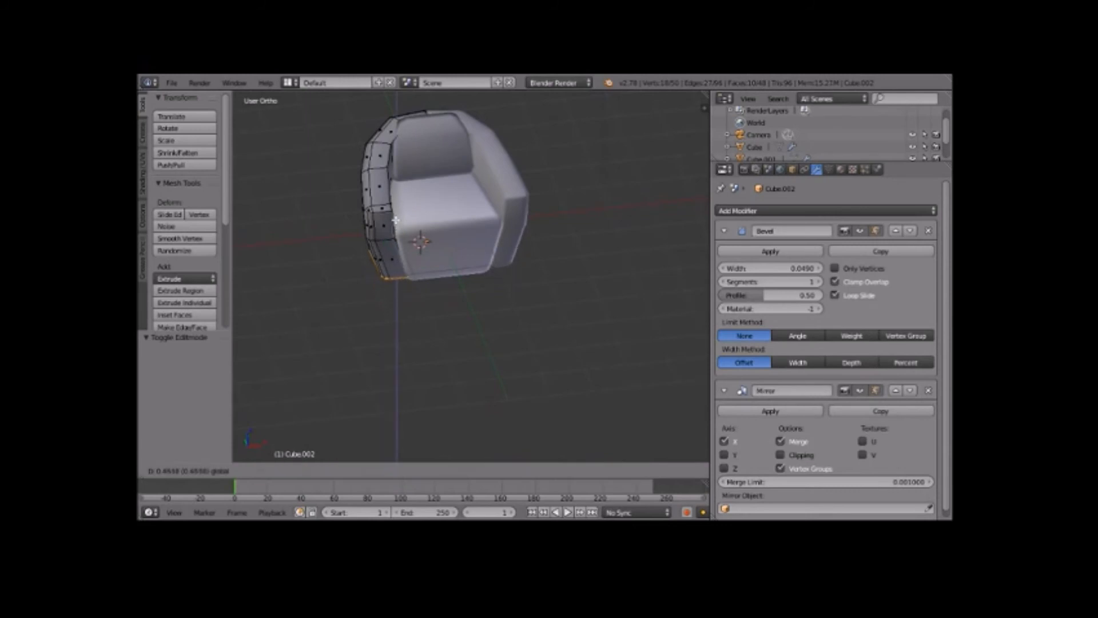
{"action": "key", "text": "Escape"}
{"action": "key", "text": "Tab"}
- Try to move a single lower edge of the armrest along the X axis in edge mode
{"action": "middle_click_drag", "start_coordinate": [537, 305], "coordinate": [436, 502]}
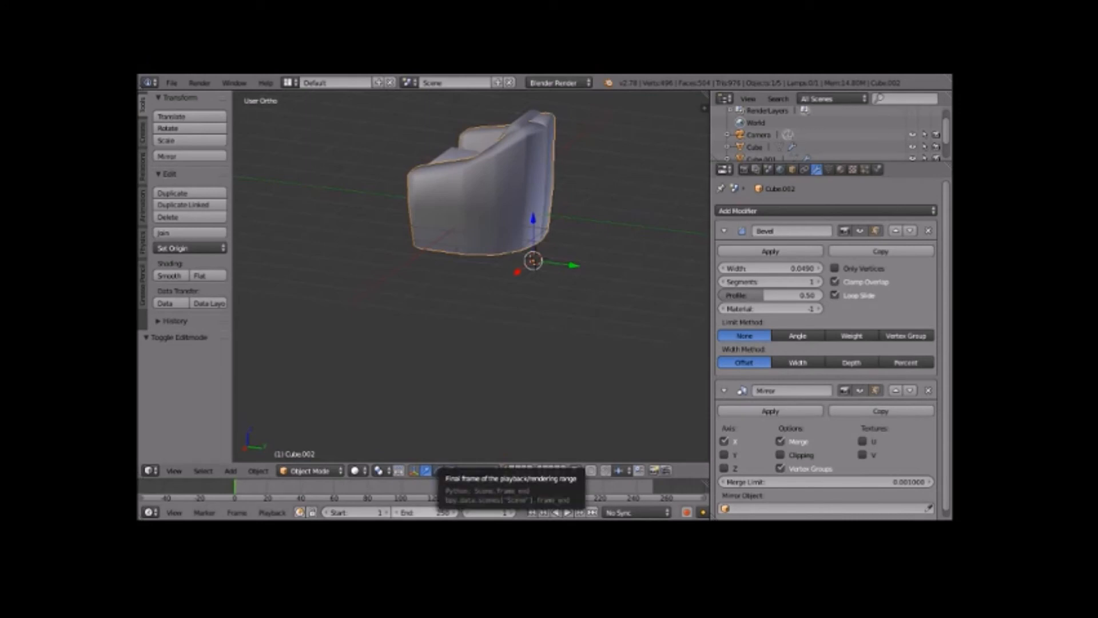
{"action": "middle_click_drag", "start_coordinate": [419, 269], "coordinate": [236, 283]}
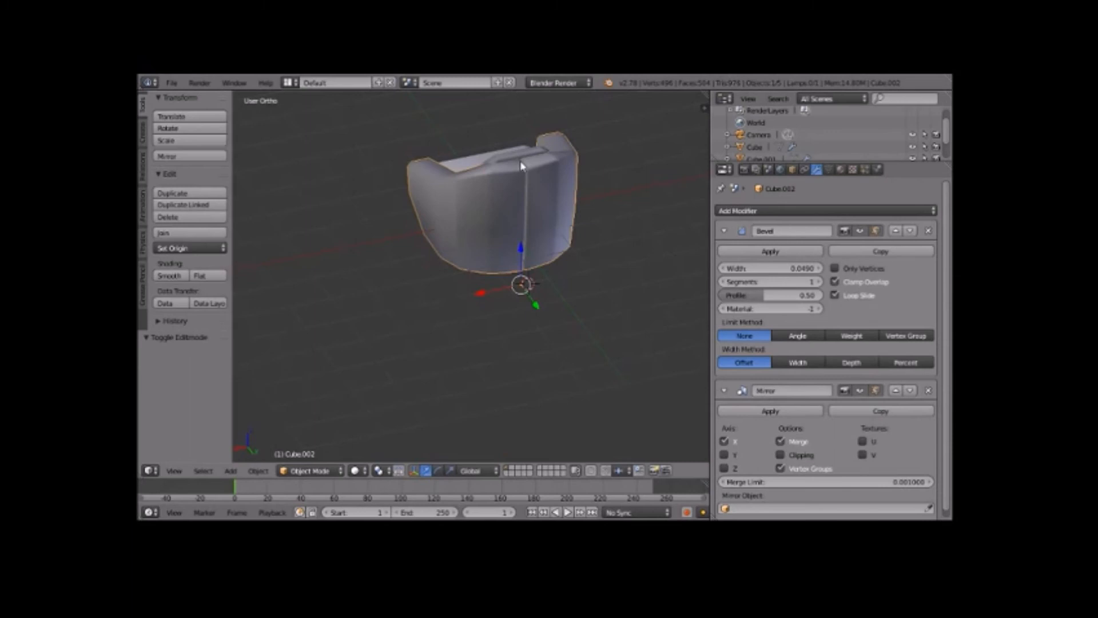
{"action": "middle_click_drag", "start_coordinate": [521, 165], "coordinate": [536, 146]}
{"action": "middle_click_drag", "start_coordinate": [558, 241], "coordinate": [547, 199]}
{"action": "key", "text": "Tab"}
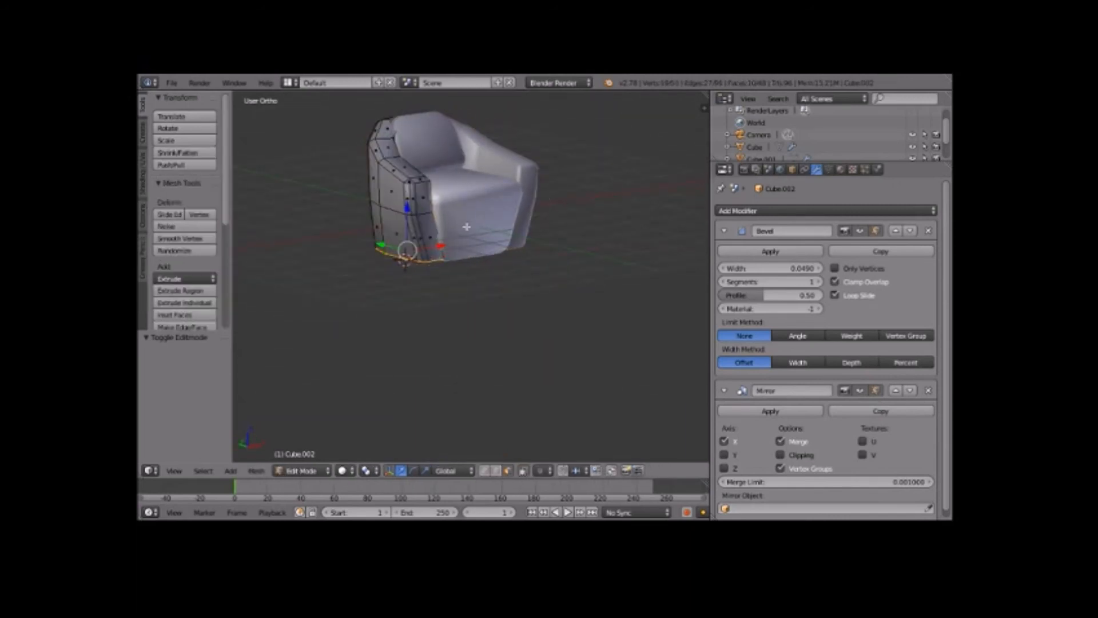
{"action": "middle_click_drag", "start_coordinate": [460, 282], "coordinate": [498, 183]}
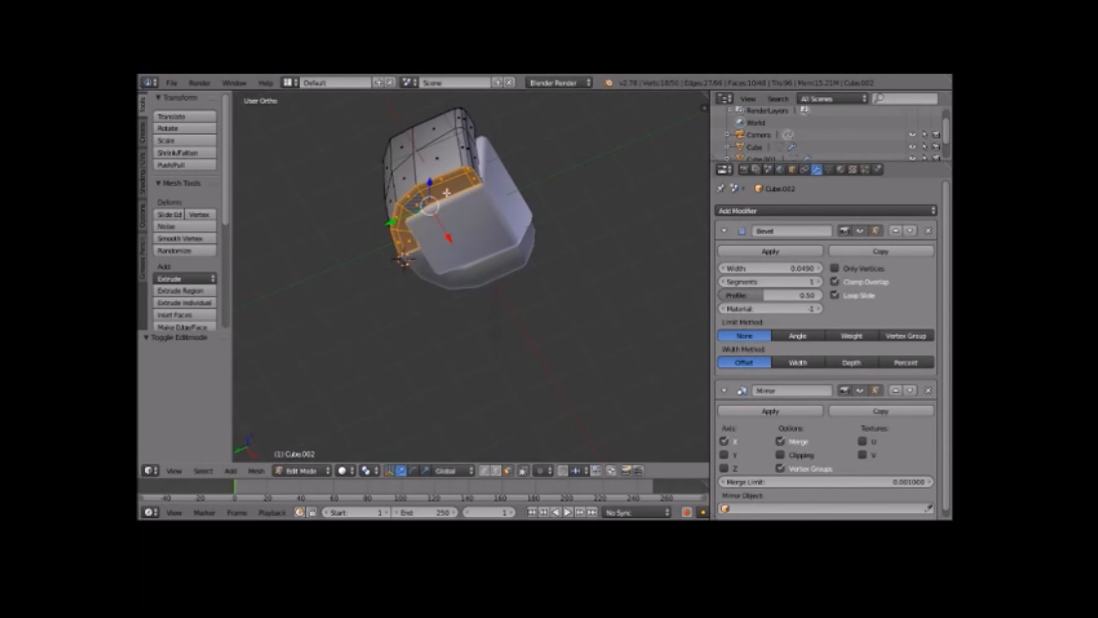
{"action": "key", "text": "ctrl+Tab"}
{"action": "left_click", "coordinate": [416, 182]}
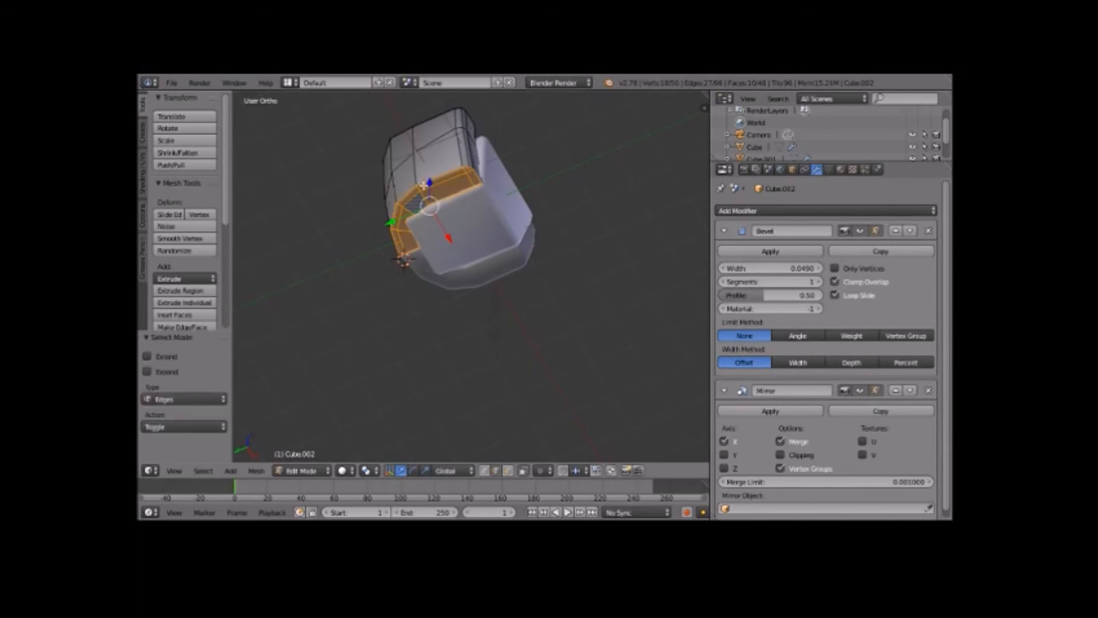
{"action": "right_click", "coordinate": [418, 188]}
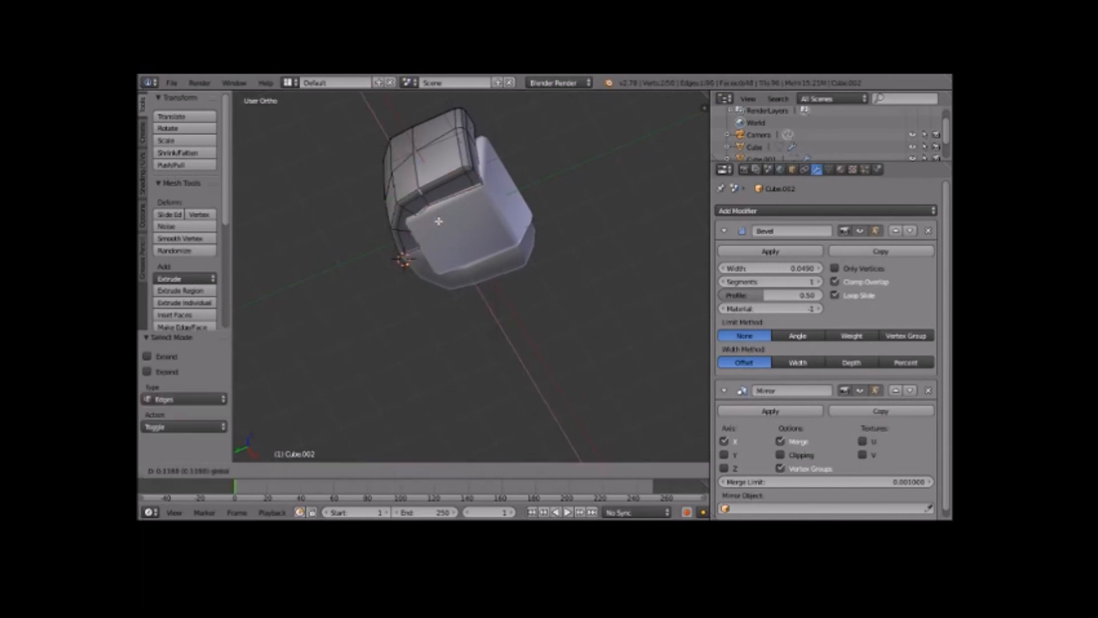
{"action": "key", "text": "Tab"}
- Compare the armchair's overall shape with the reference photo in front view, using solid and wireframe shading
{"action": "middle_click_drag", "start_coordinate": [478, 181], "coordinate": [480, 294]}
{"action": "key", "text": "Tab"}
{"action": "key", "text": "Tab"}
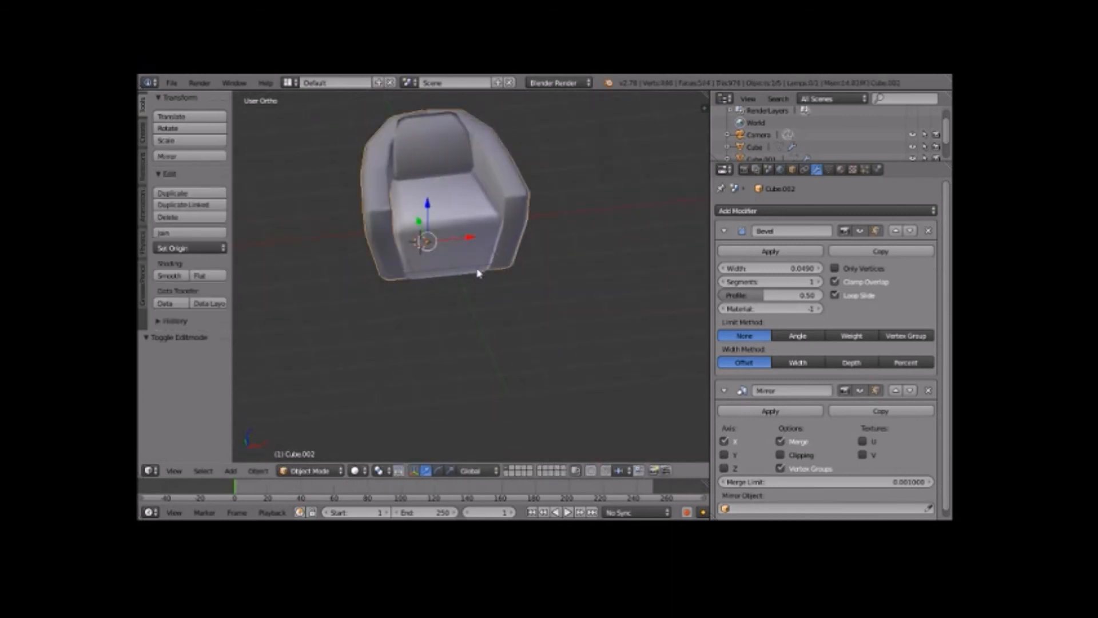
{"action": "key", "text": "KP_1"}
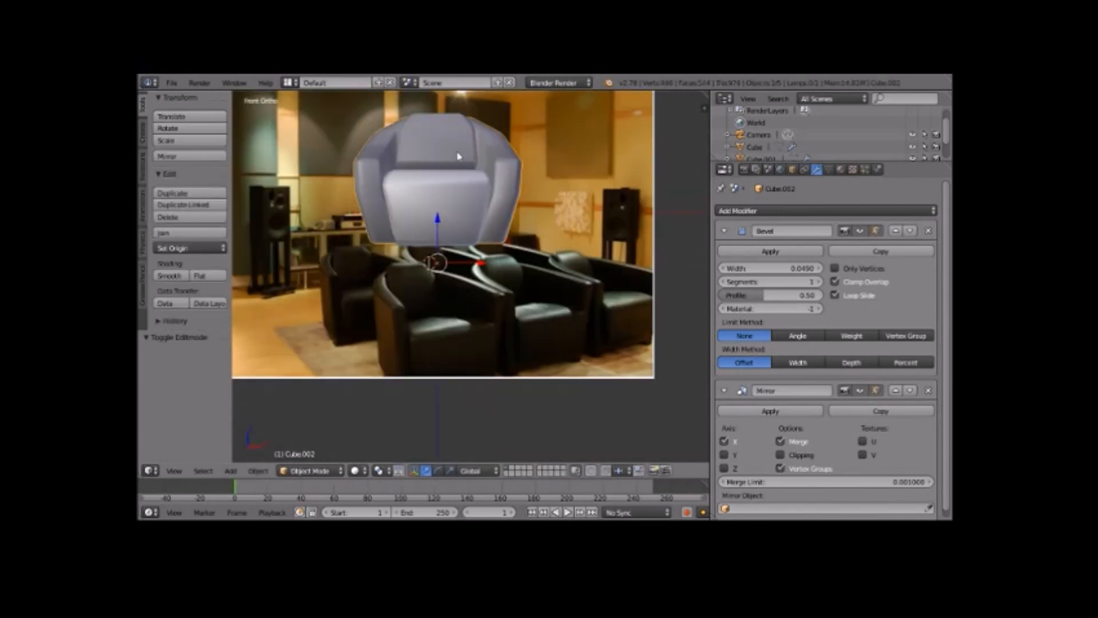
{"action": "mouse_move", "coordinate": [429, 203]}
{"action": "middle_mouse_down"}
{"action": "mouse_move", "coordinate": [470, 212]}
{"action": "mouse_move", "coordinate": [438, 207]}
{"action": "middle_mouse_up"}
{"action": "key", "text": "z"}
{"action": "key", "text": "z"}
{"action": "key", "text": "z"}
{"action": "key", "text": "KP_1"}
{"action": "key", "text": "KP_5"}
{"action": "key", "text": "KP_5"}
{"action": "key", "text": "z"}
{"action": "middle_click_drag", "start_coordinate": [418, 286], "coordinate": [422, 345]}
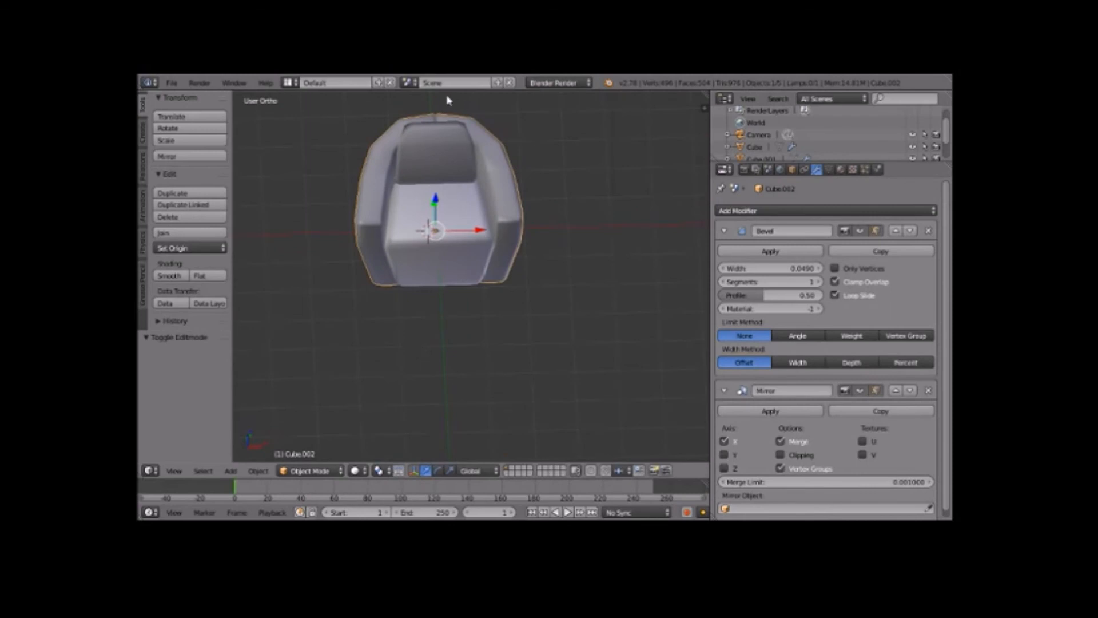